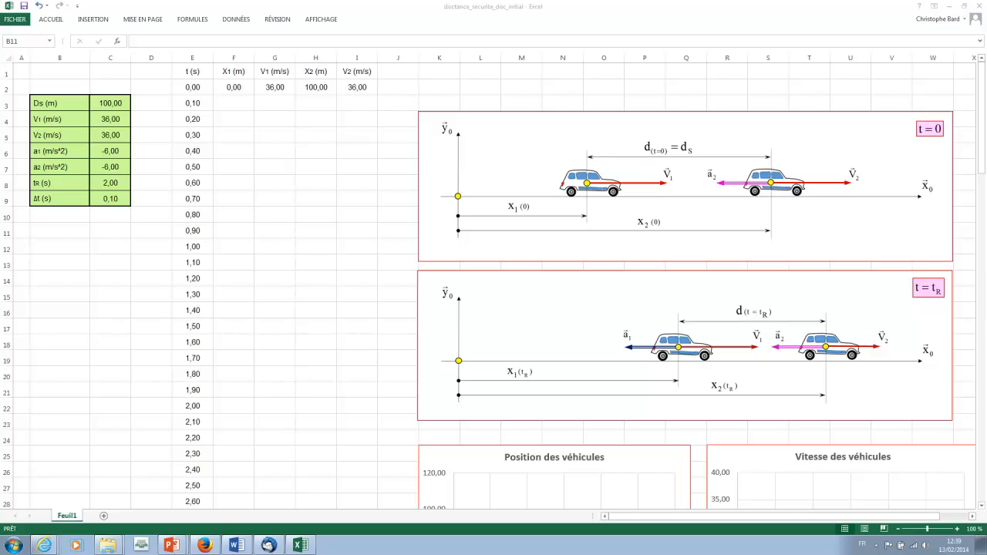
- Examine the formula in E4 that increments the time column by the time step
click(193, 119)
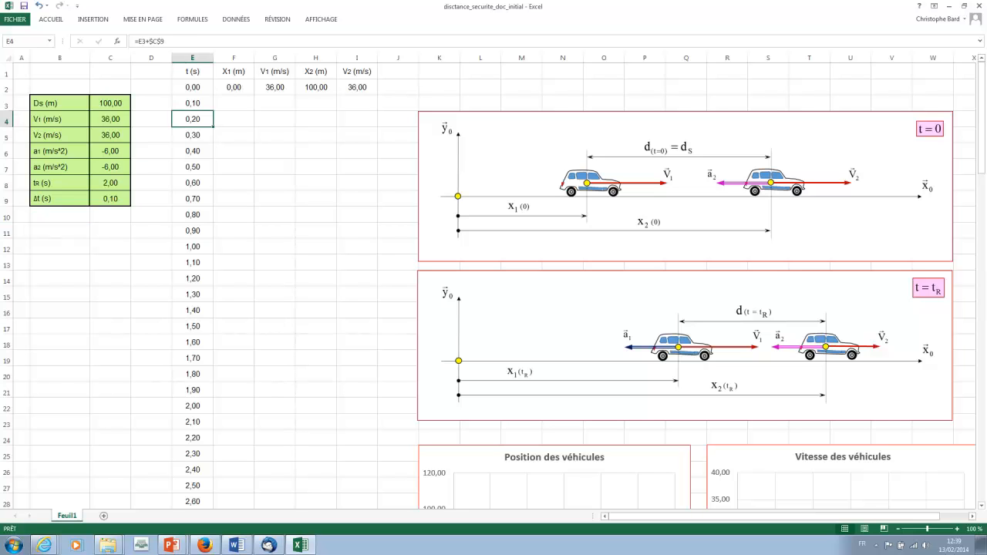
key(F2)
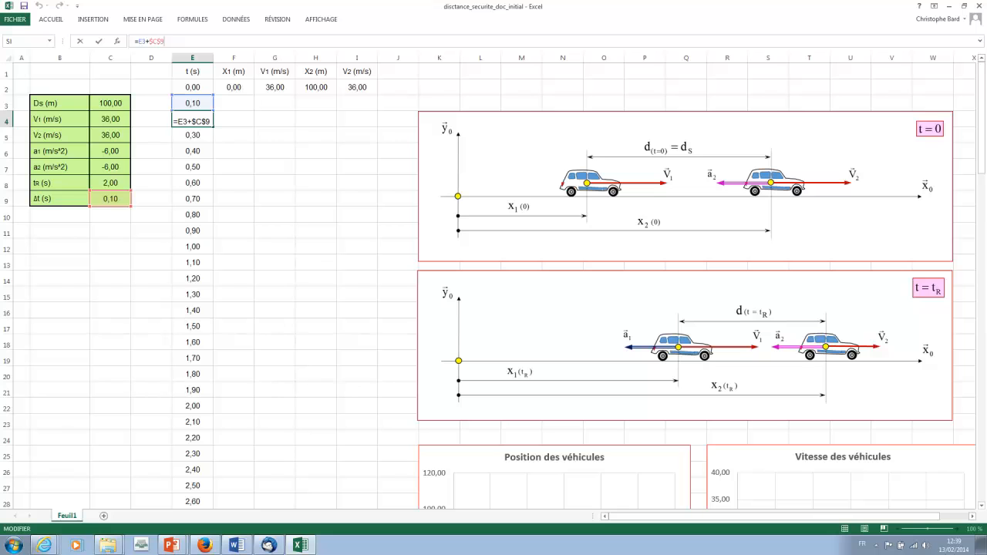
key(Return)
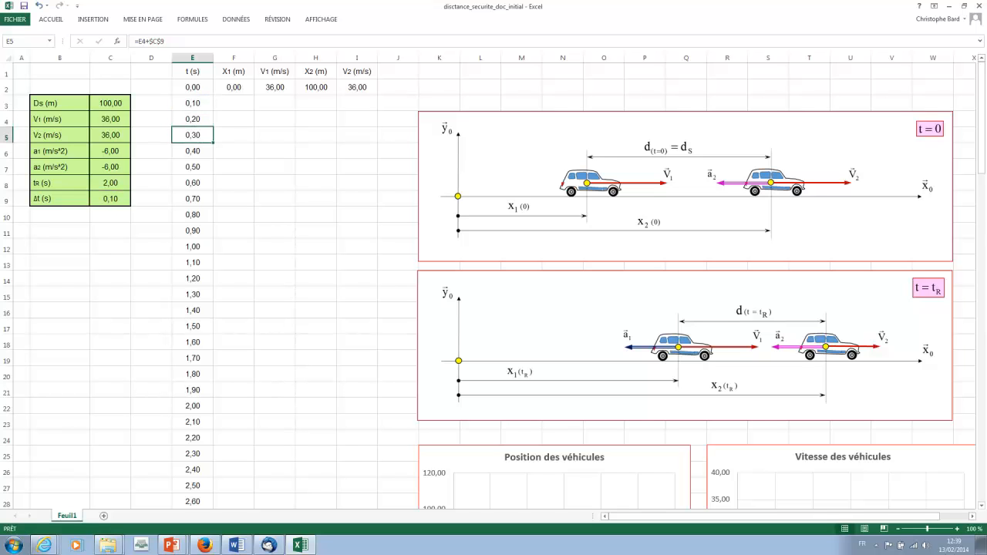
- Enter the V2 speed formula =I2+$C$9*$C$7 in I3, with absolute references to the time step and the a2 acceleration
click(357, 104)
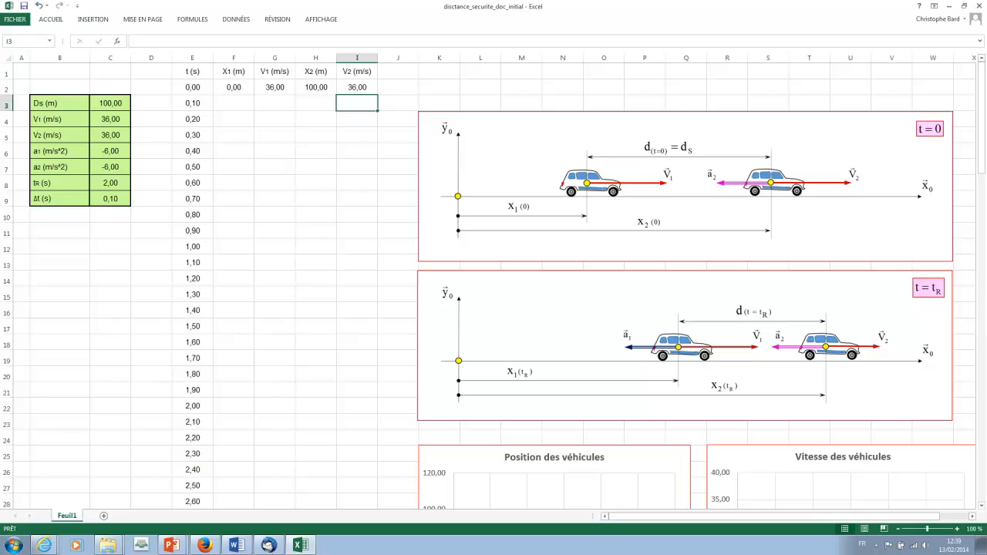
text(=)
key(Up)
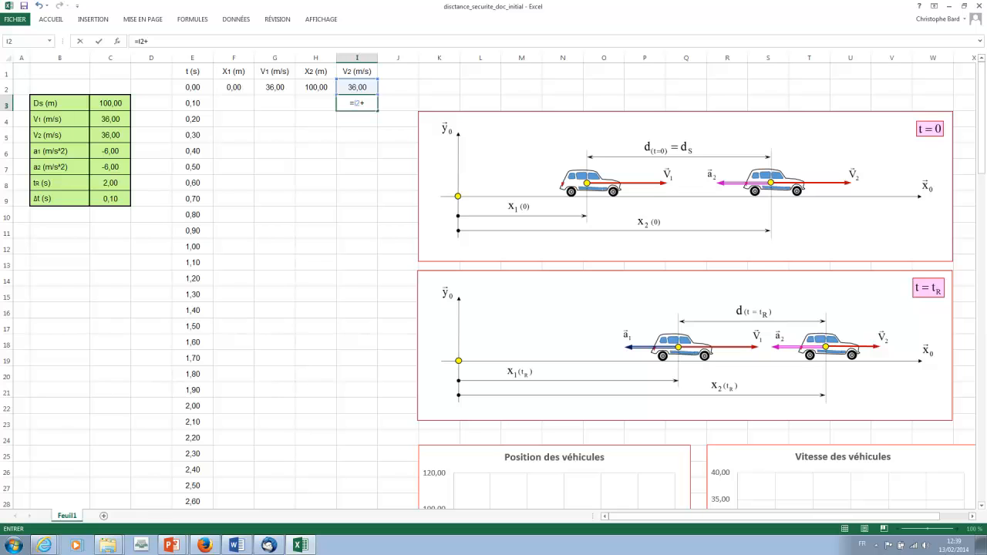
click(111, 199)
text(*)
click(110, 167)
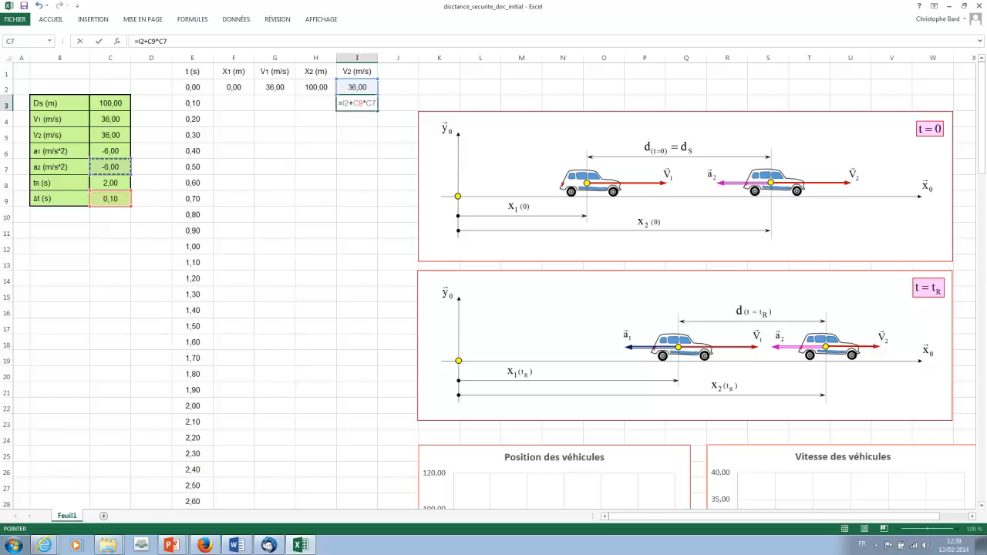
click(147, 41)
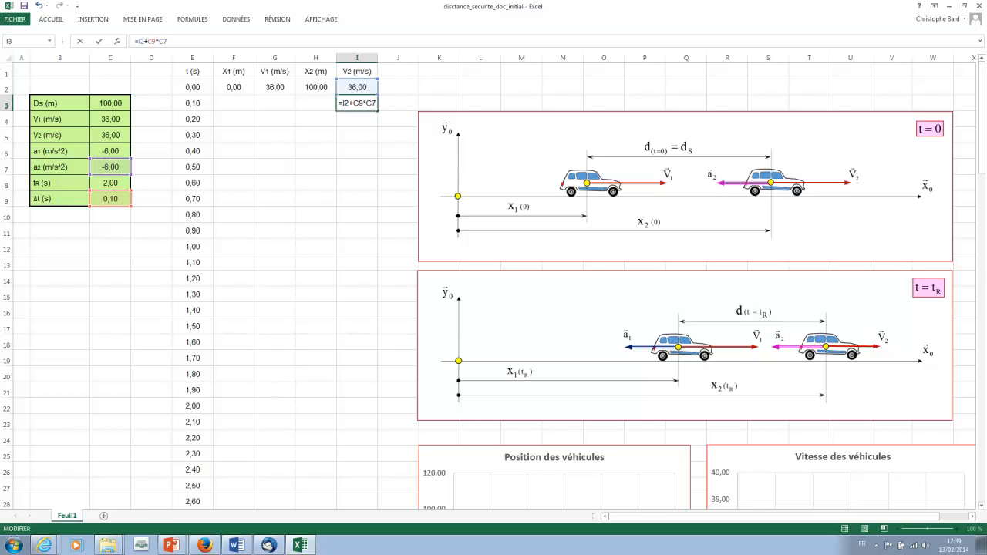
key(F4)
click(166, 41)
text($C$)
key(Right)
text($)
key(Return)
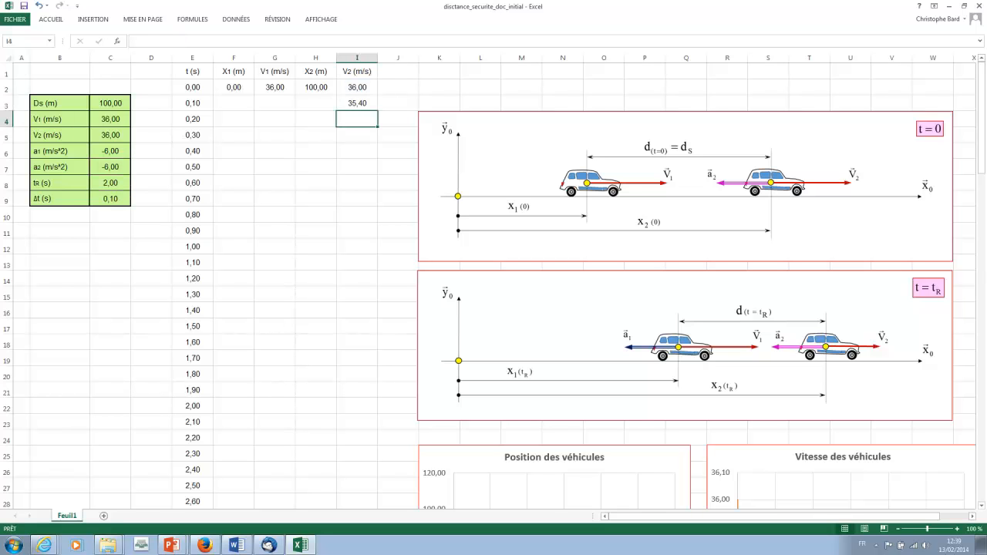
- Fill the V2 formula from I3 down the column to I27
click(357, 104)
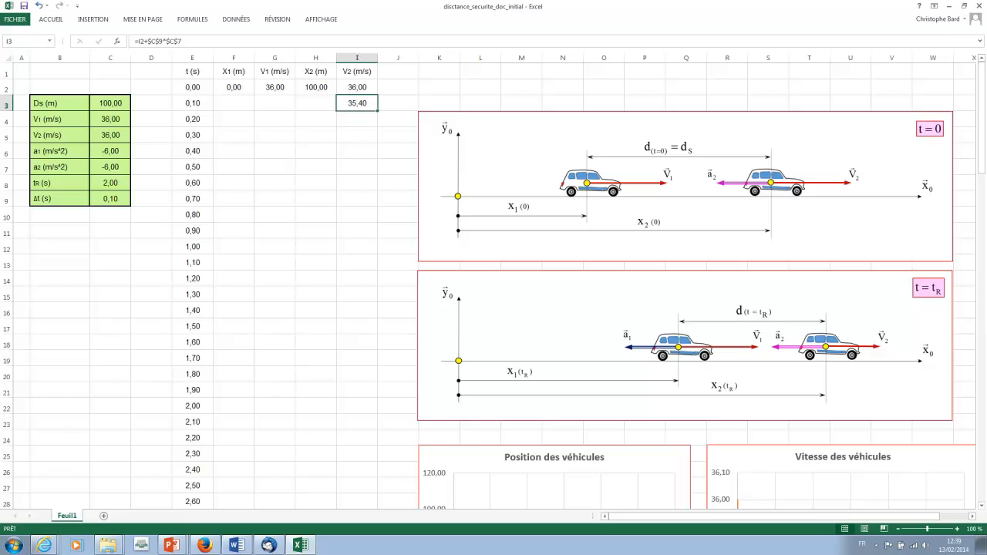
drag(377, 110, 375, 487)
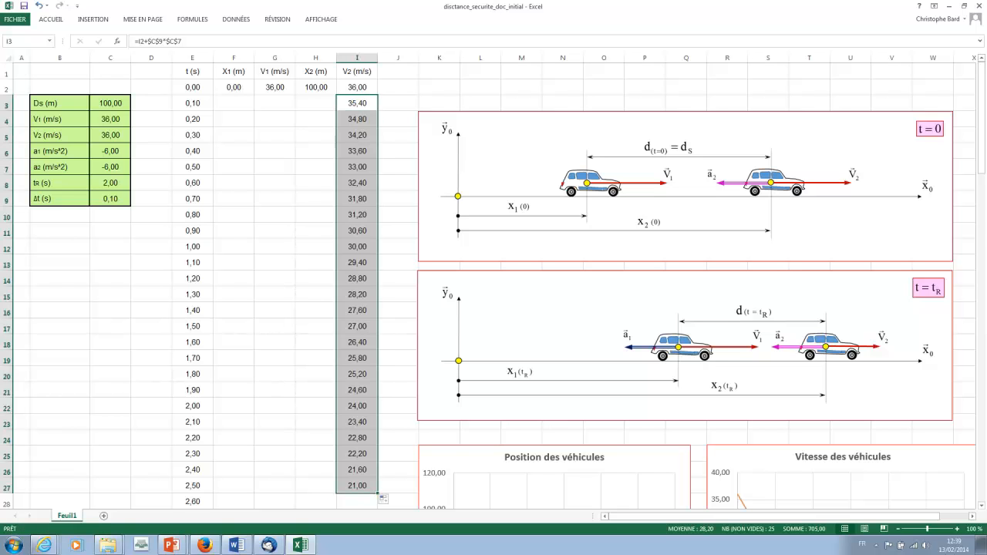
click(398, 262)
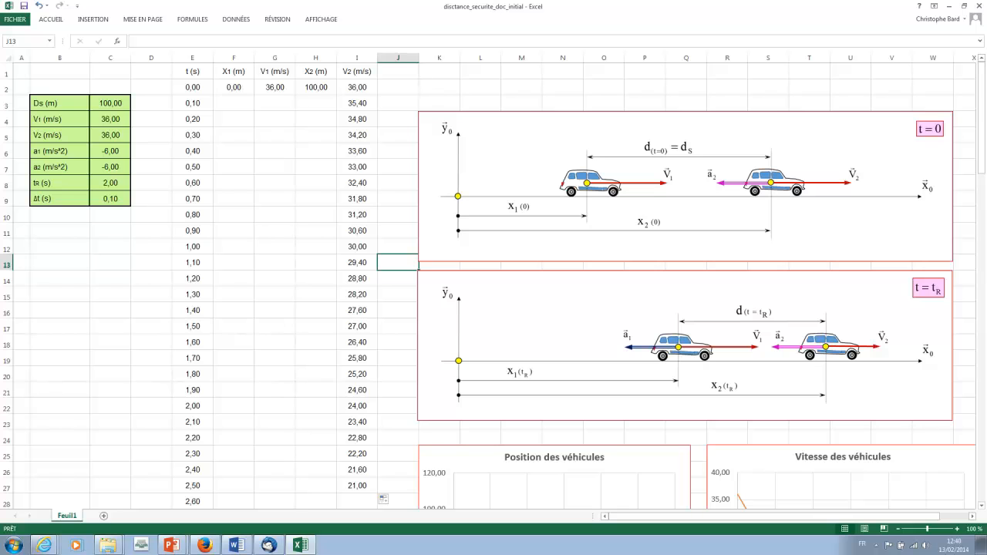
- Set the time step Δt in C9 to 0,5 and check the V2 column where the speed reaches zero
click(110, 199)
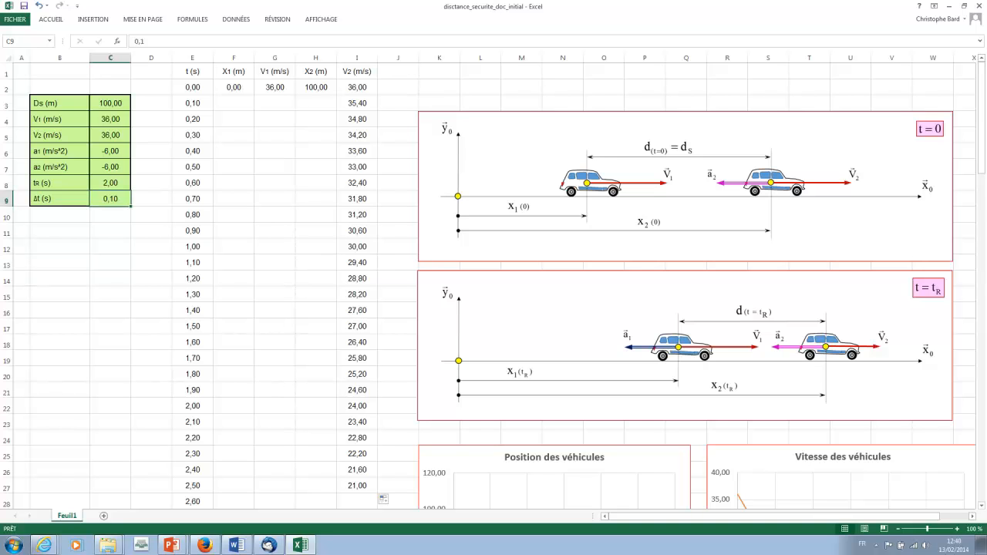
text(0,5)
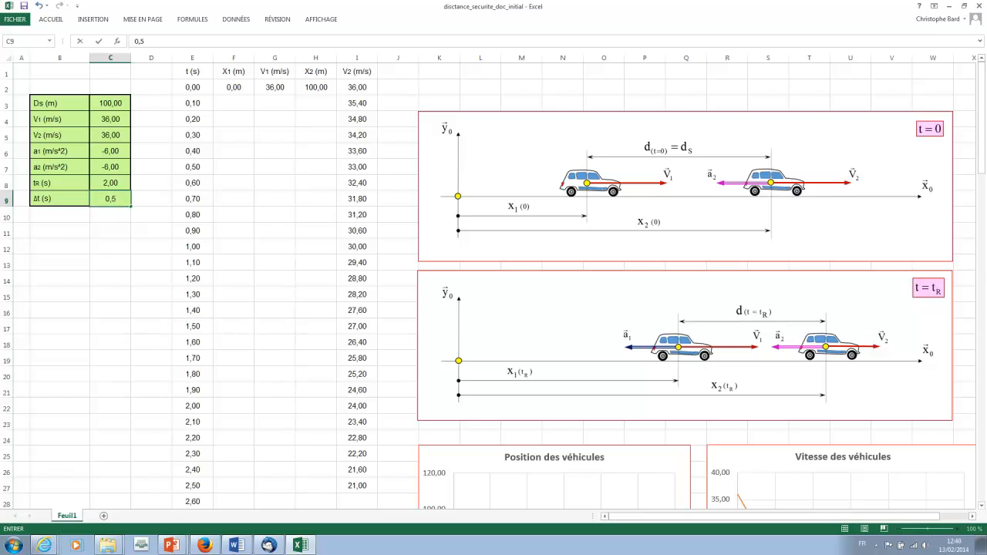
key(Return)
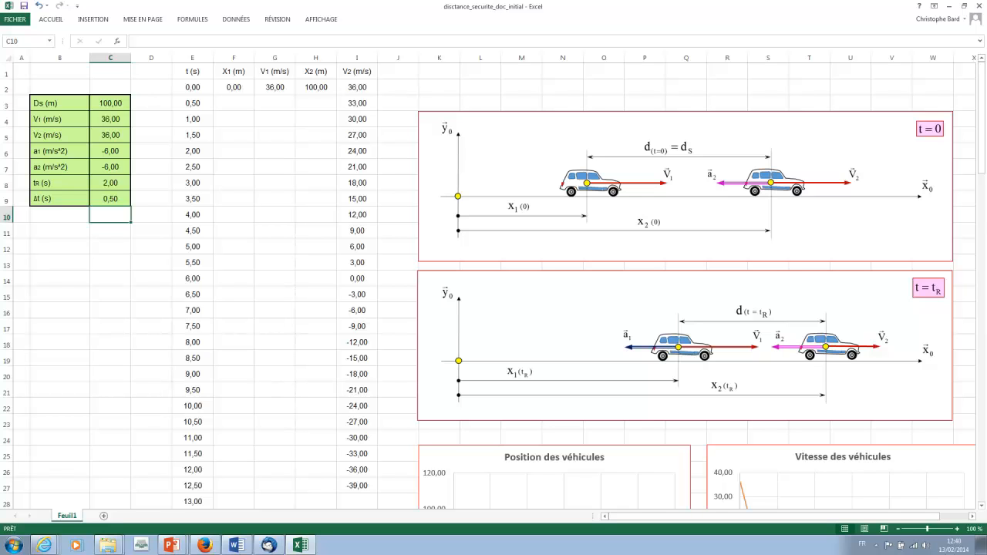
click(357, 279)
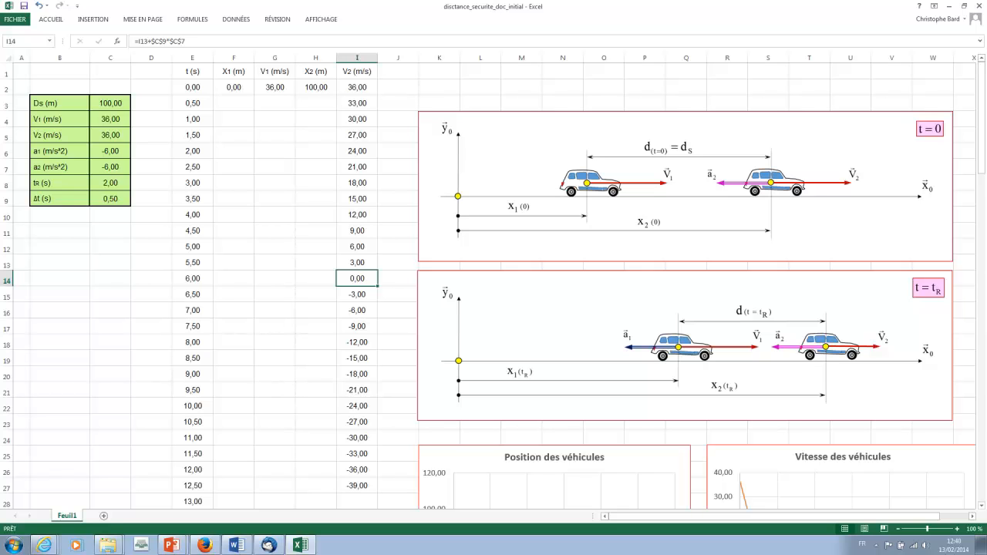
- Rewrite the I3 formula as =SI(I2+$C$9*$C$7>0;I2+$C$9*$C$7;0) so the V2 speed cannot go negative
click(357, 103)
key(F2)
text(siI2+$C$9*$C$7)
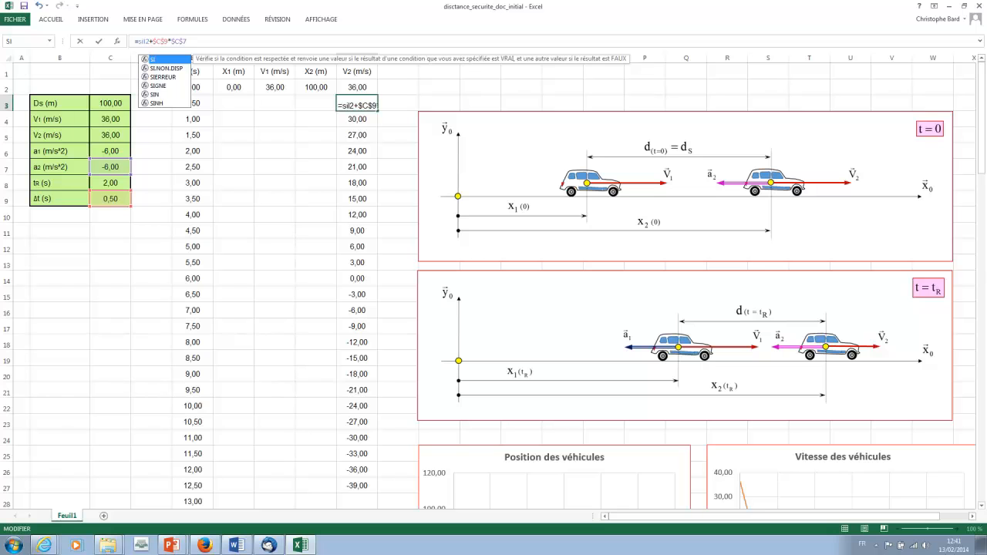
key(BackSpace)
key(BackSpace)
text(S)
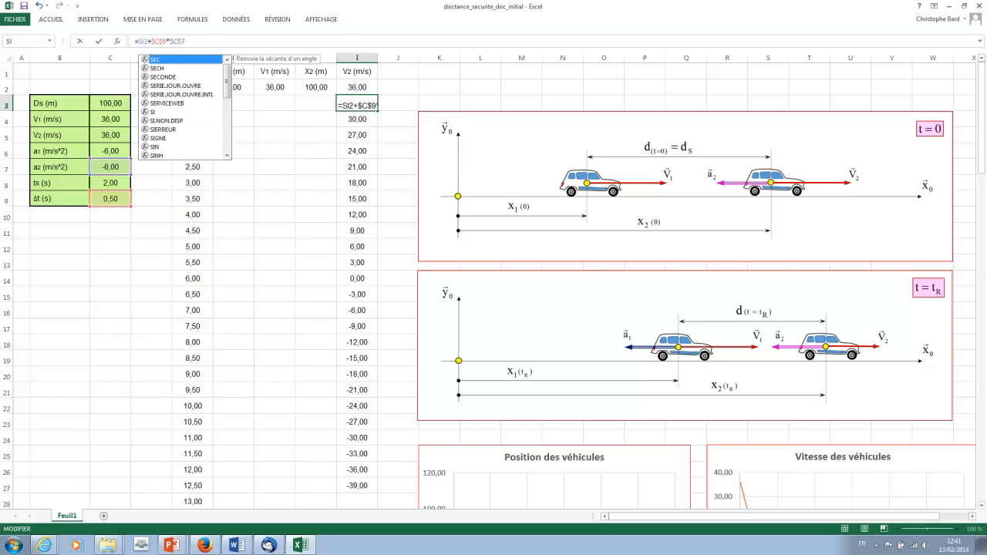
text(I()
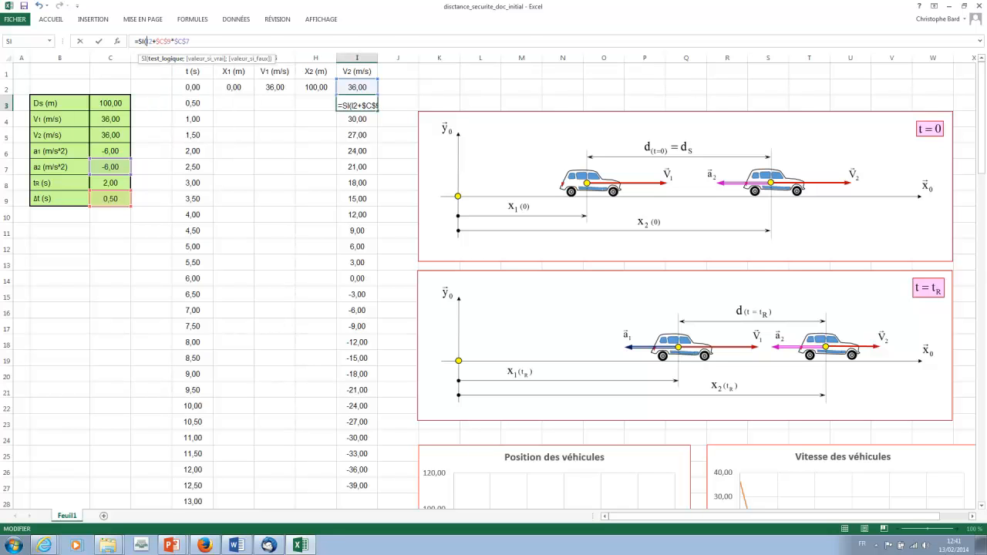
key(shift+Right)
key(shift+Right)
key(shift+Right)
key(shift+Right)
key(shift+Right)
key(shift+Right)
key(shift+Right)
key(shift+Right)
key(shift+Right)
key(shift+Right)
key(shift+Right)
key(shift+Right)
key(Right)
drag(146, 42, 190, 42)
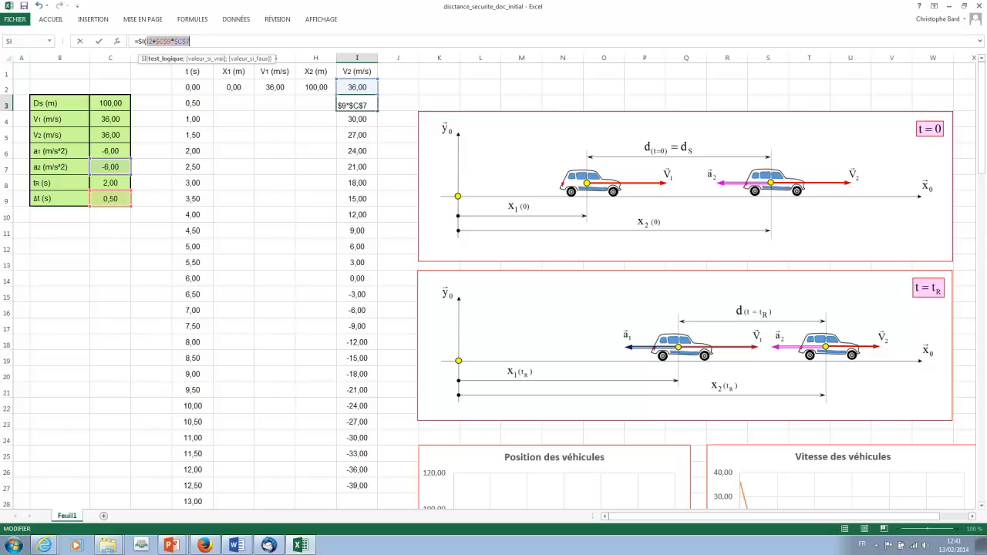
key(Right)
text(>0;)
key(ctrl+v)
text(;0)
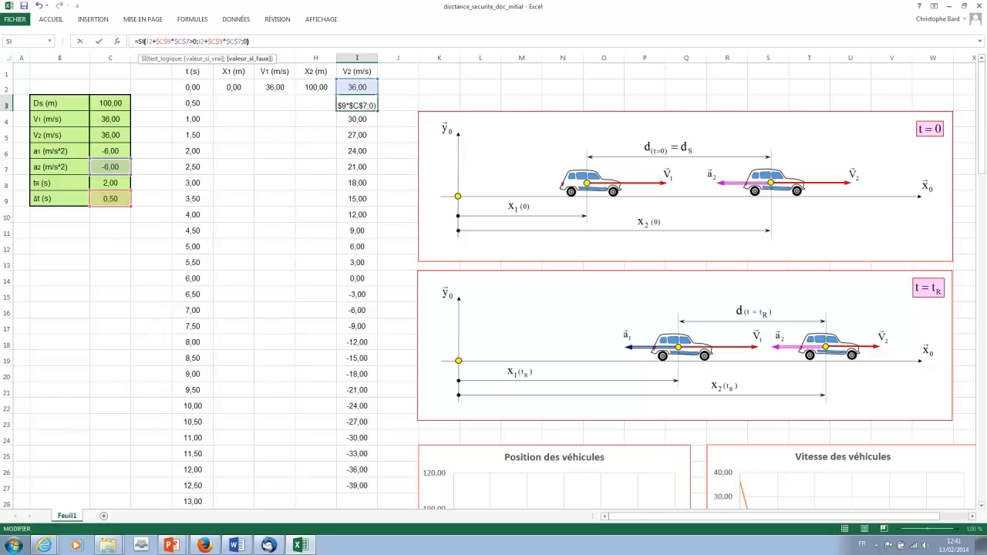
key(Return)
- Fill the conditional V2 formula from I3 down to I28 and check the copied formula in I14
click(360, 104)
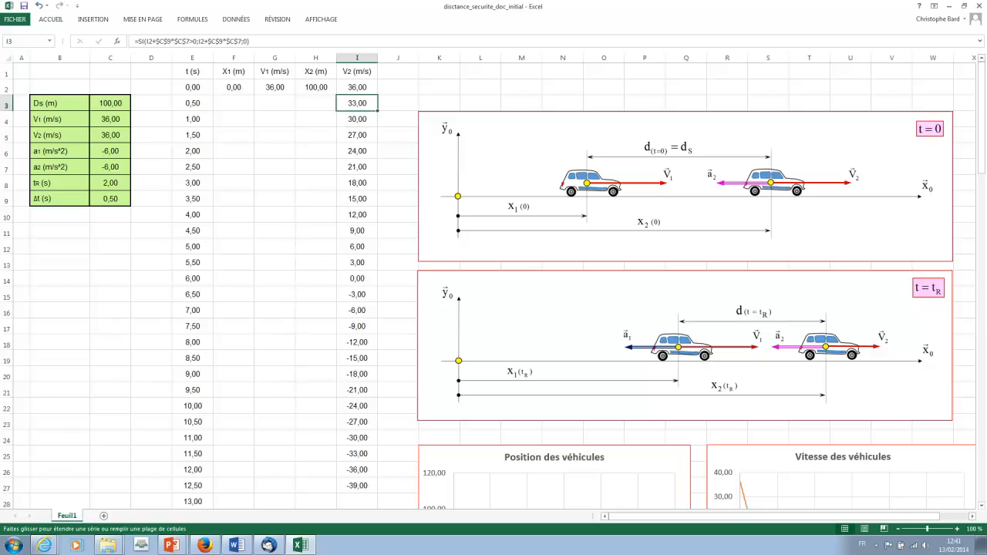
drag(378, 111, 377, 505)
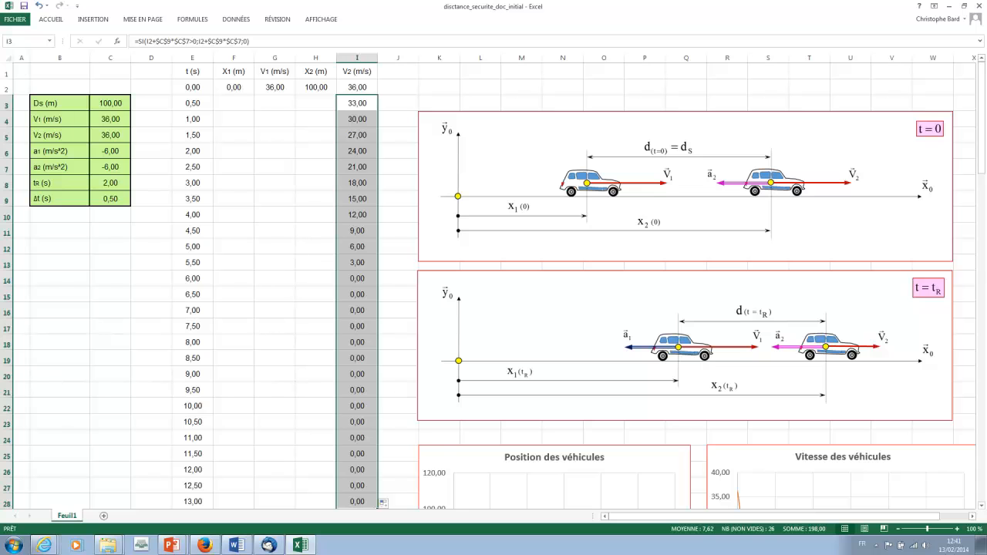
click(357, 278)
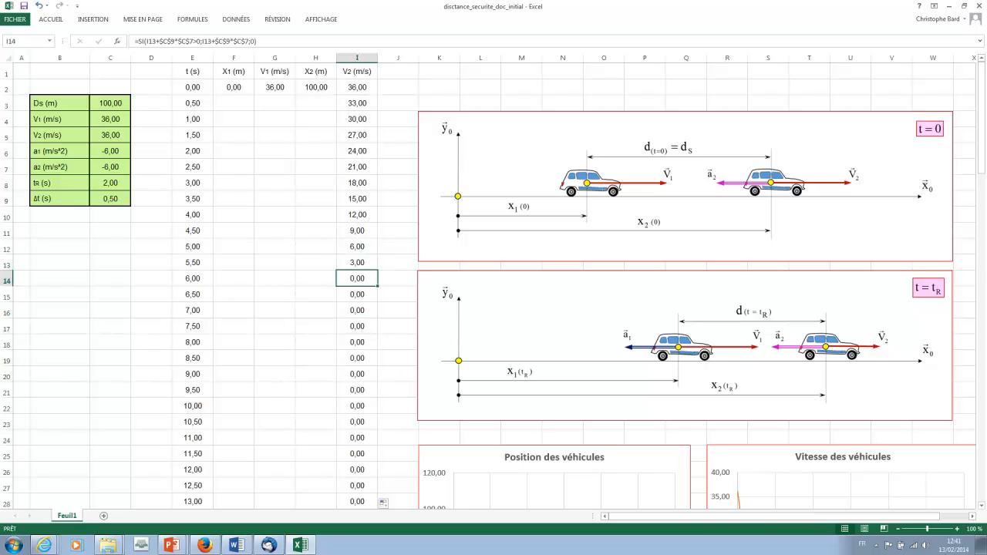
- Set the time step Δt in C9 to 0,1
click(110, 199)
text(0,1)
key(Return)
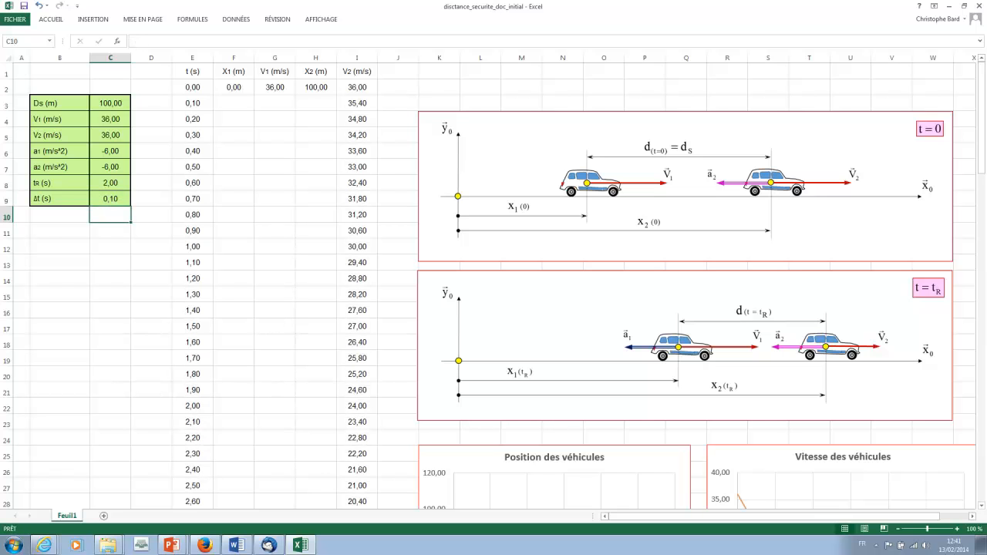
- Enter the X2 position formula =H2+$C$9*I3 in H3, with an absolute reference to the time step
click(317, 104)
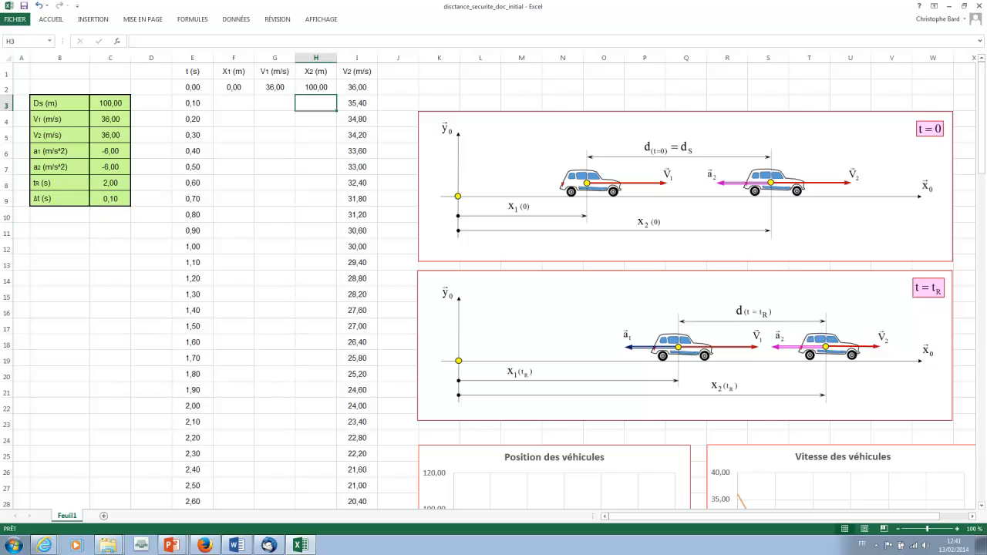
text(=)
key(Up)
text(+)
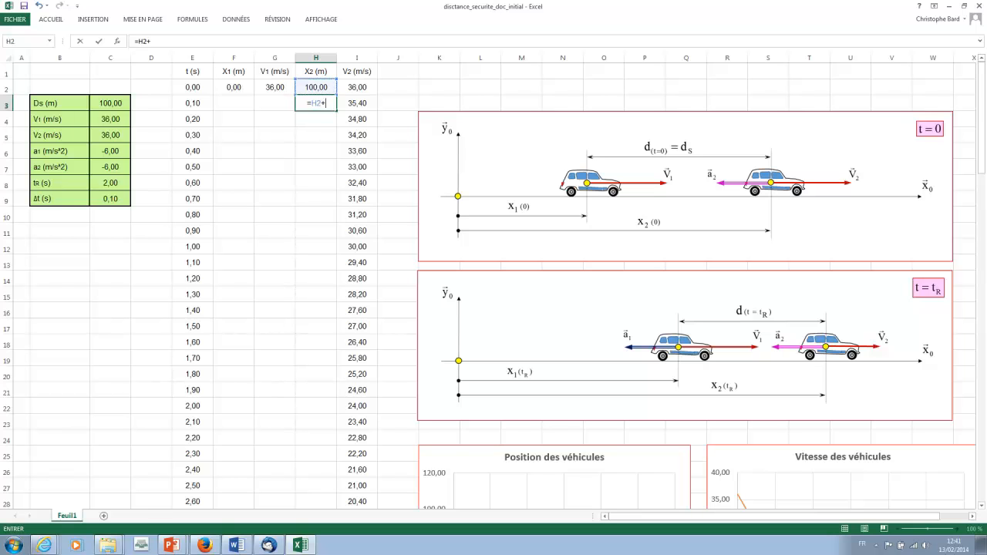
click(110, 199)
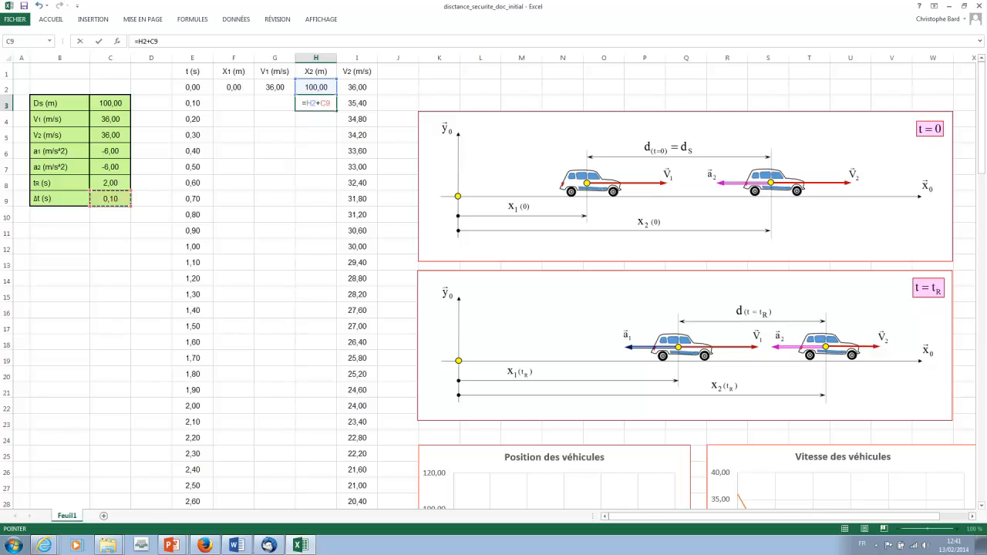
text(*)
key(Right)
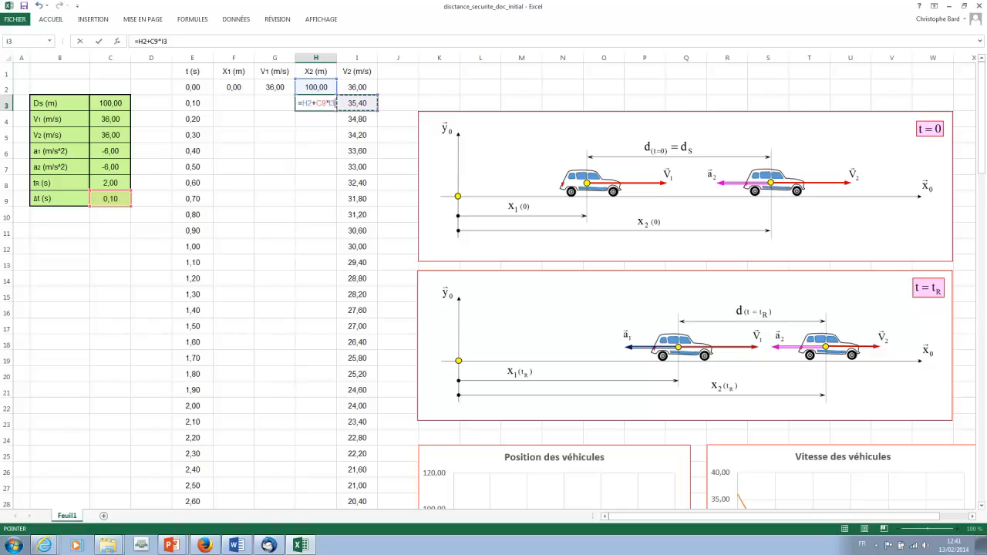
click(149, 41)
text($)
key(Return)
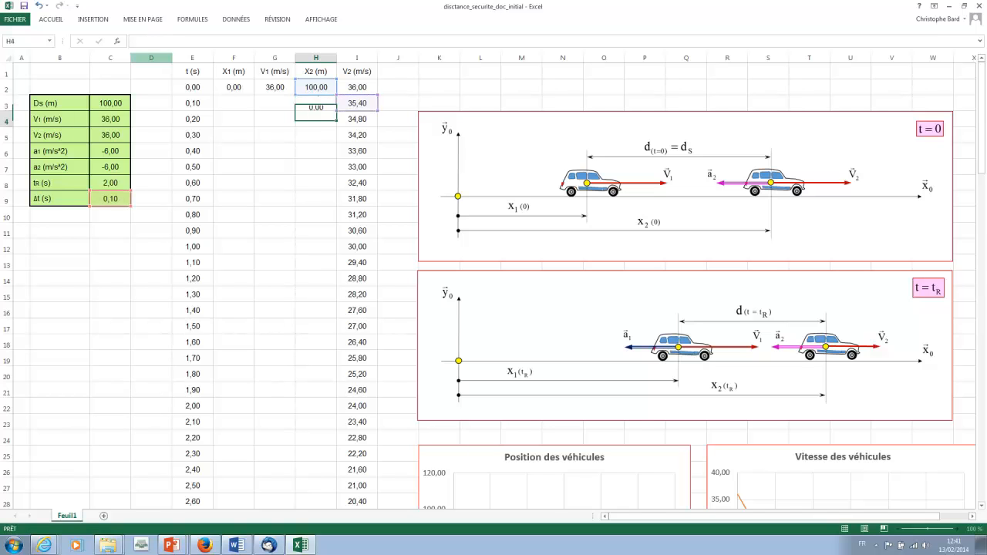
- Fill the X2 position formula from H3 down the column to H28
click(316, 103)
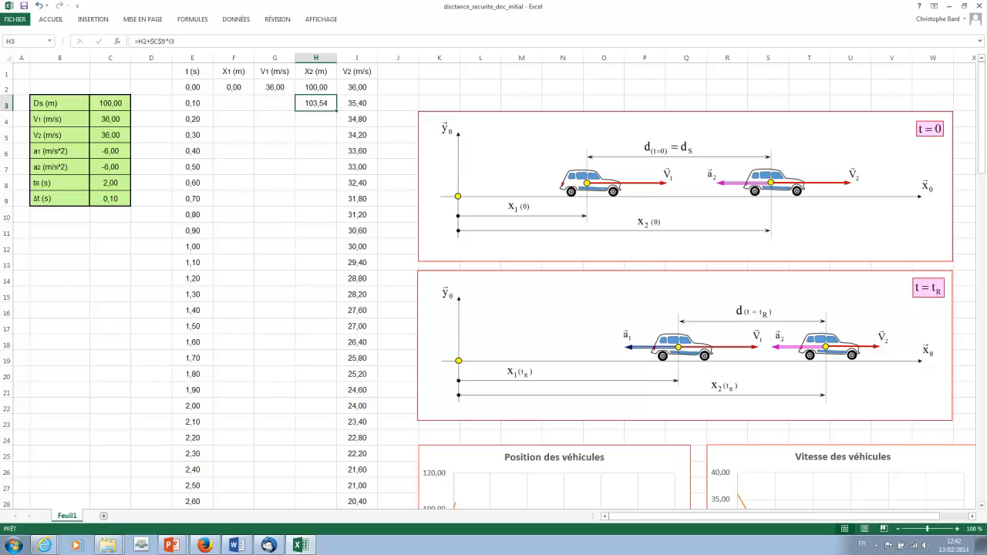
drag(336, 110, 316, 455)
scroll(316, 456, up, 1)
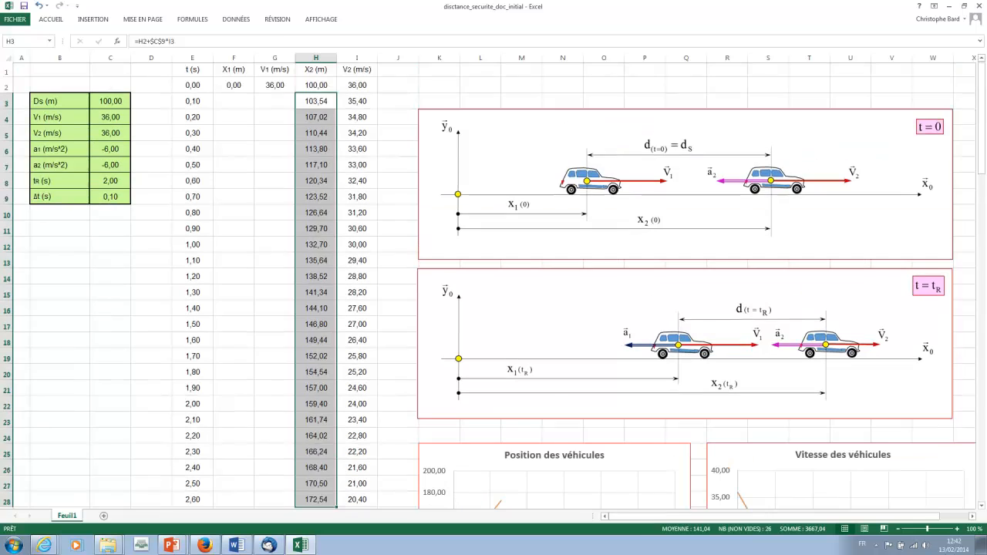
click(398, 103)
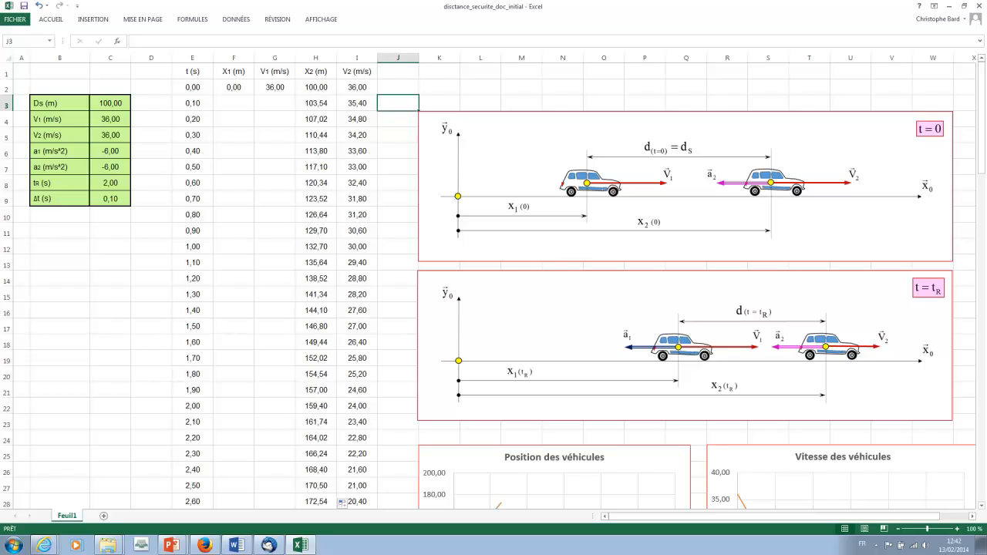
- Begin a conditional SI formula for V1 in G3 with the test E3>$C$8, using an absolute reference to the reaction time
click(274, 103)
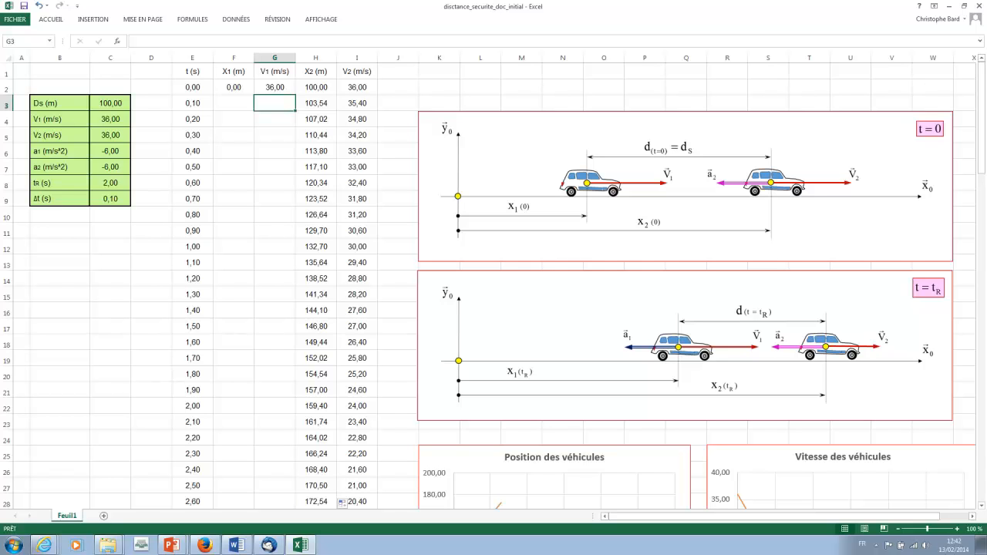
text(=S)
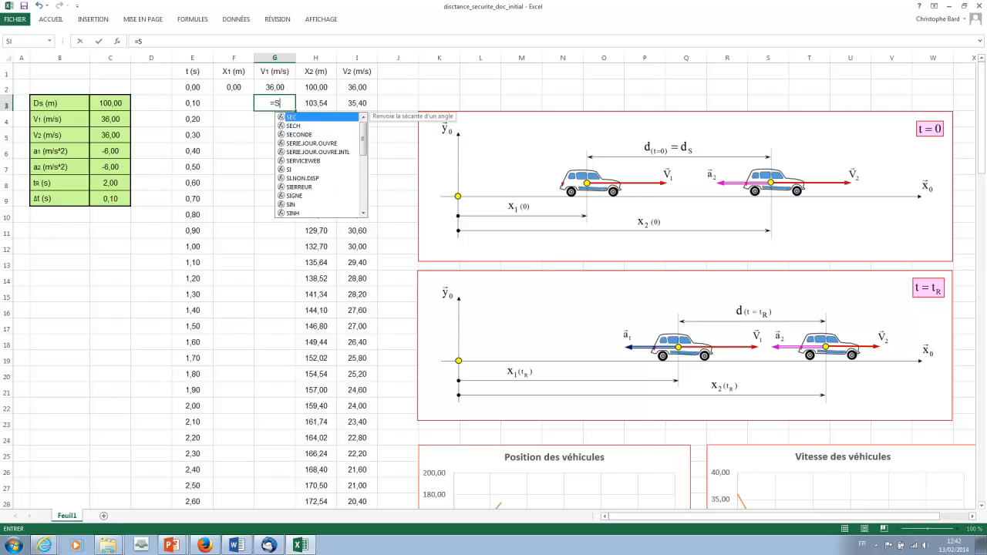
text(I)
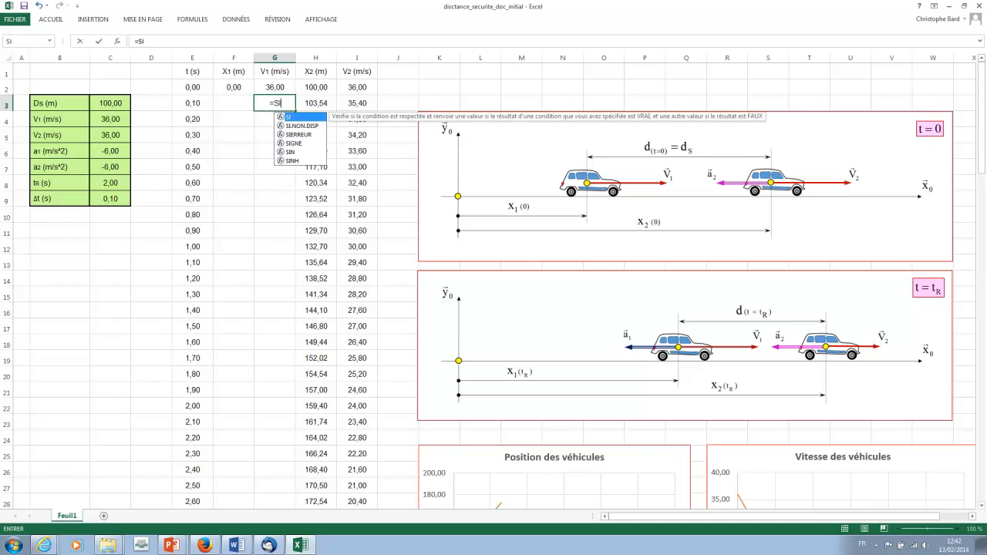
text(()
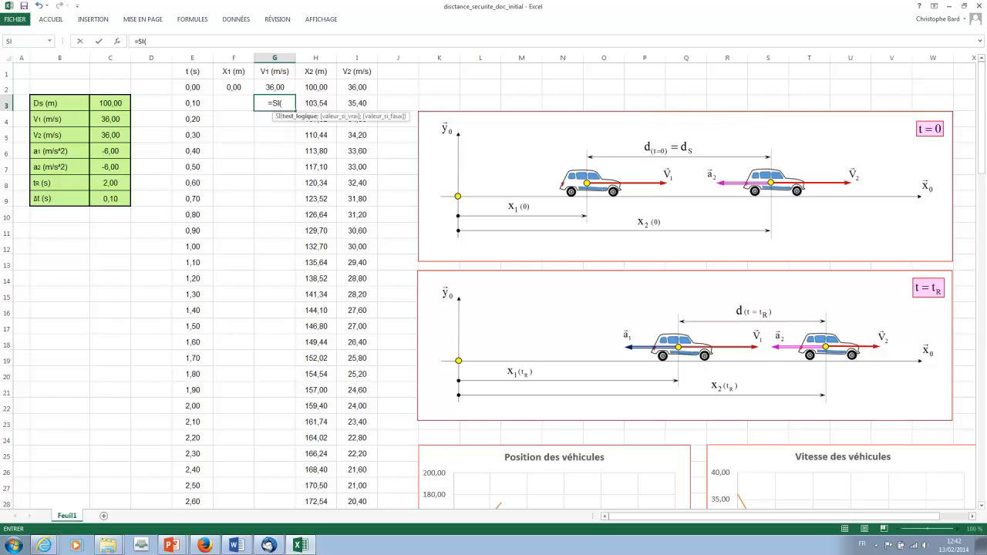
click(192, 103)
text(<)
key(BackSpace)
text(>)
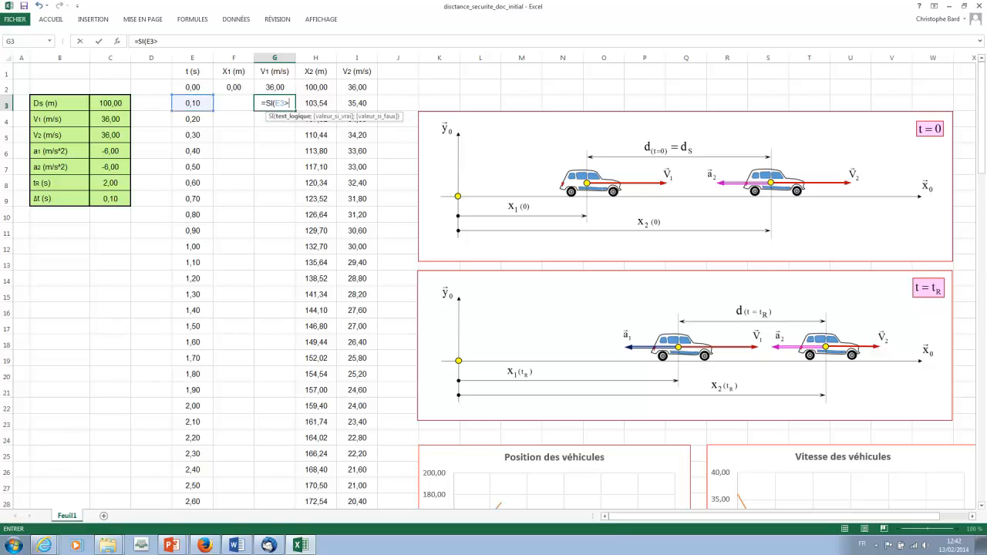
click(110, 183)
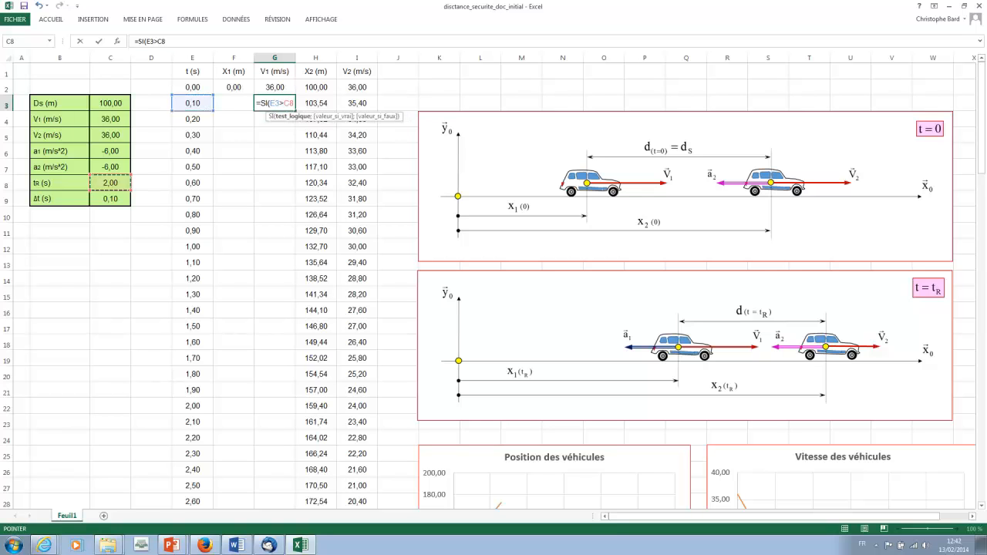
click(158, 41)
key(F4)
text(;)
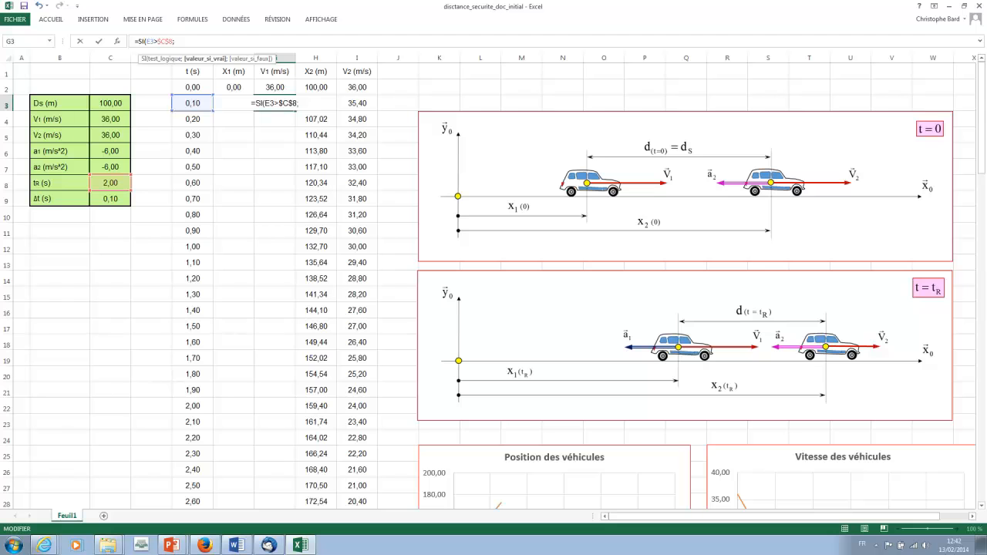
- Complete the V1 formula's arguments with G2+C9*C6 as the true value and G2 as the false value
click(275, 87)
text(+)
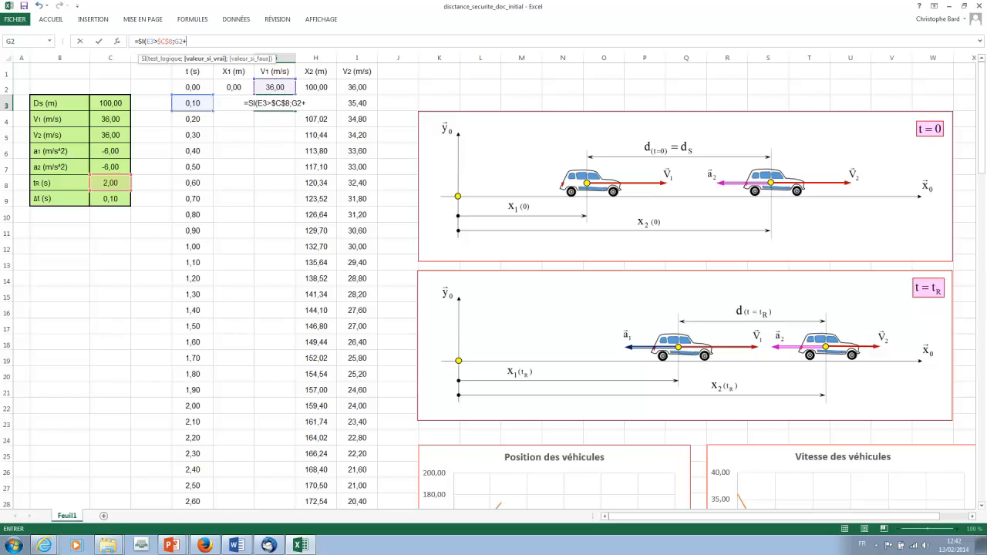
click(110, 199)
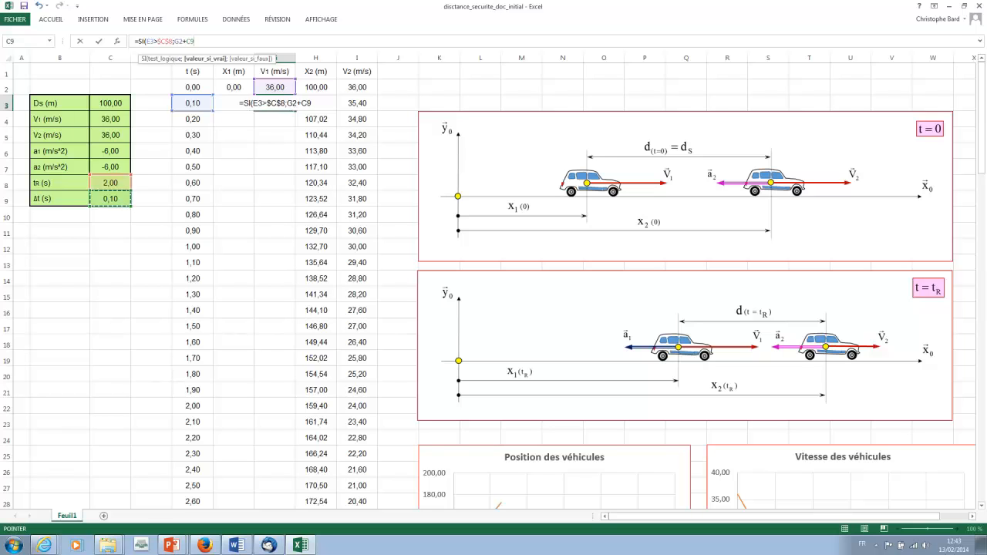
text(*)
click(110, 151)
text(;)
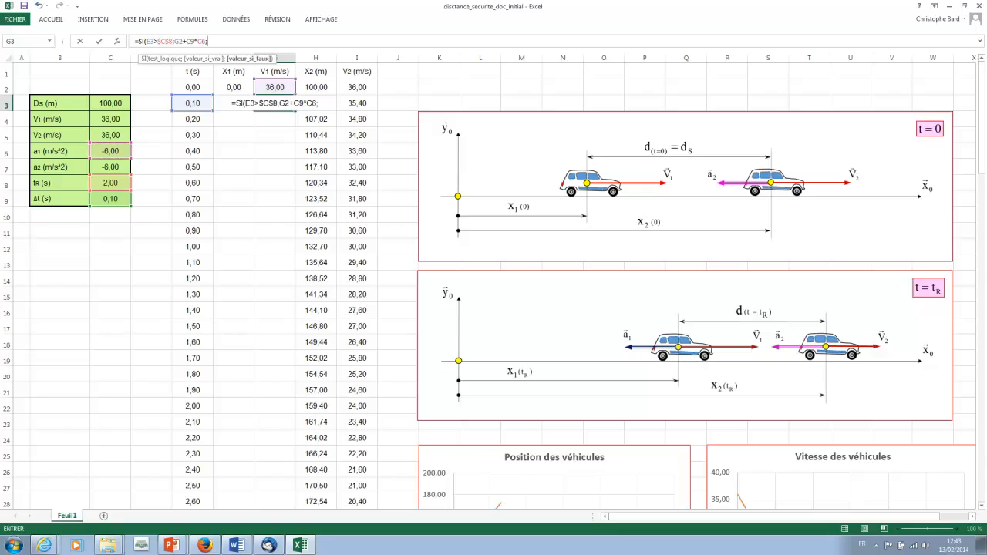
key(Up)
text())
- Make the C9 and C6 references in the V1 formula absolute ($C$9, $C$6) and enter the formula
click(185, 41)
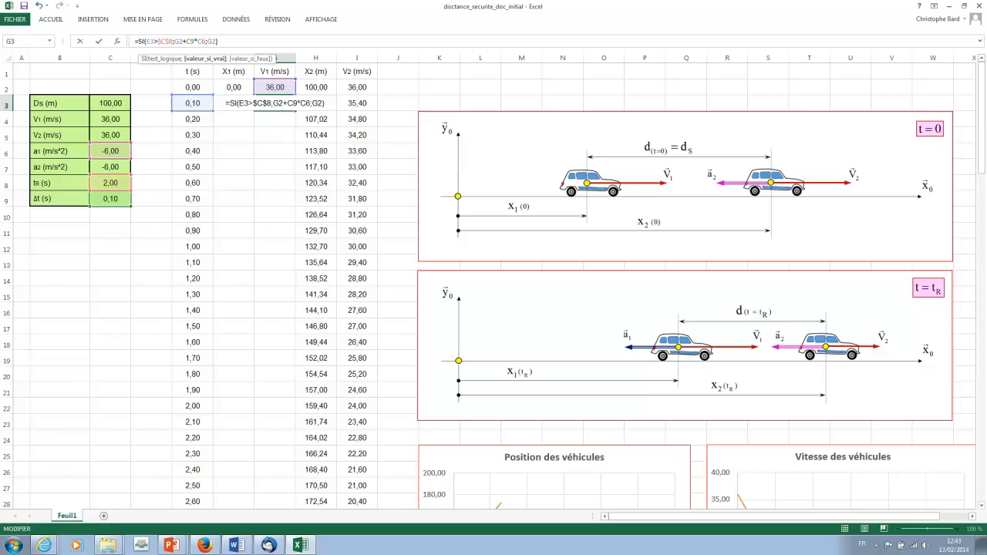
text($C)
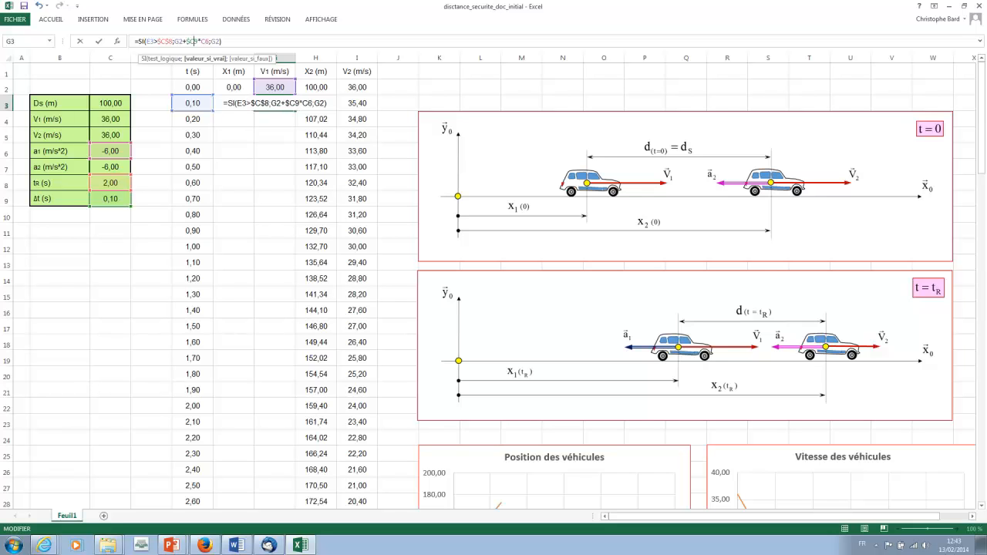
text($9*$)
key(Right)
text($)
key(Return)
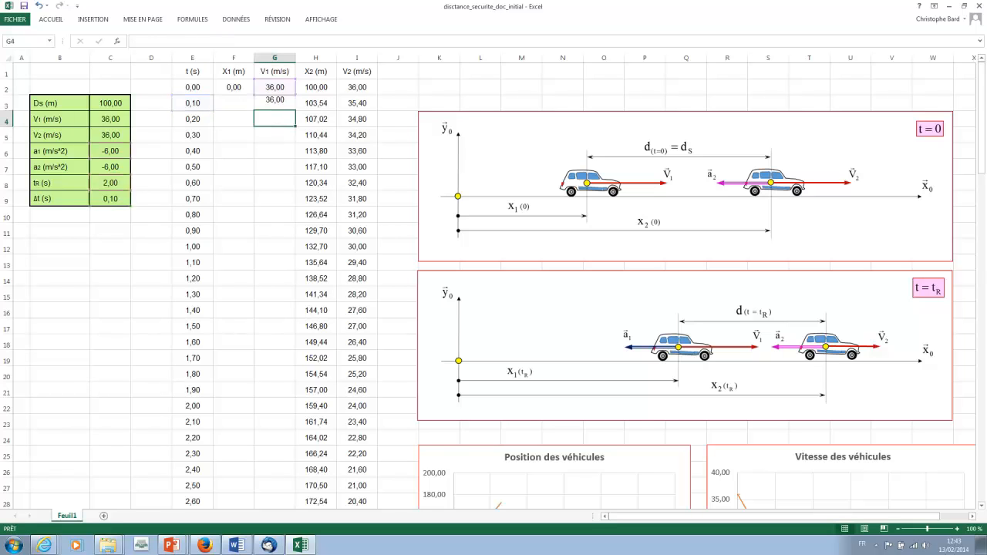
- Fill the V1 formula from G3 down the column to G28
click(275, 103)
drag(295, 111, 297, 430)
scroll(494, 285, up, 1)
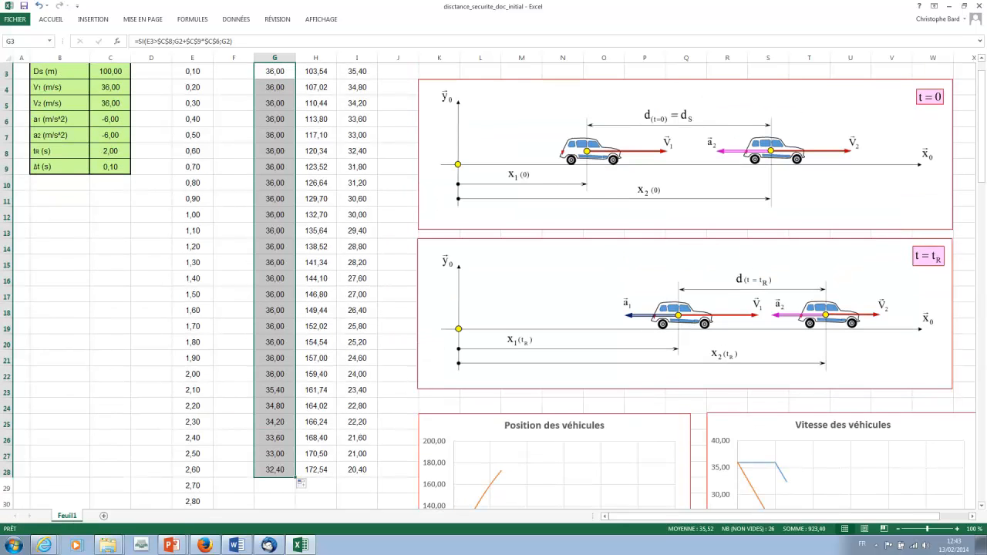
scroll(493, 286, up, 1)
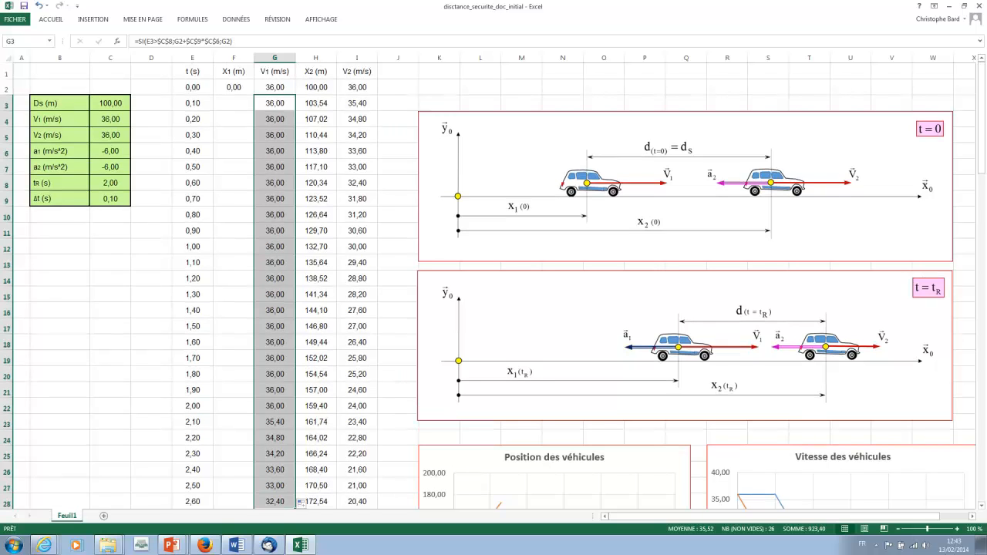
click(234, 407)
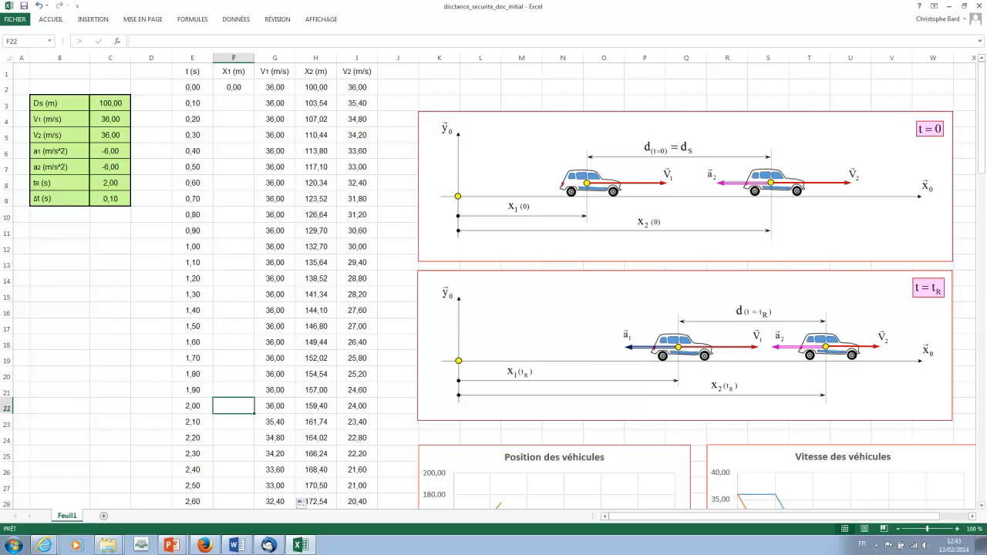
- Wrap the V1 formula in G3 in an outer condition: =SI(G2+$C$9*$C$6>0;SI(E3>$C$8;G2+$C$9*$C$6;G2);0)
click(275, 104)
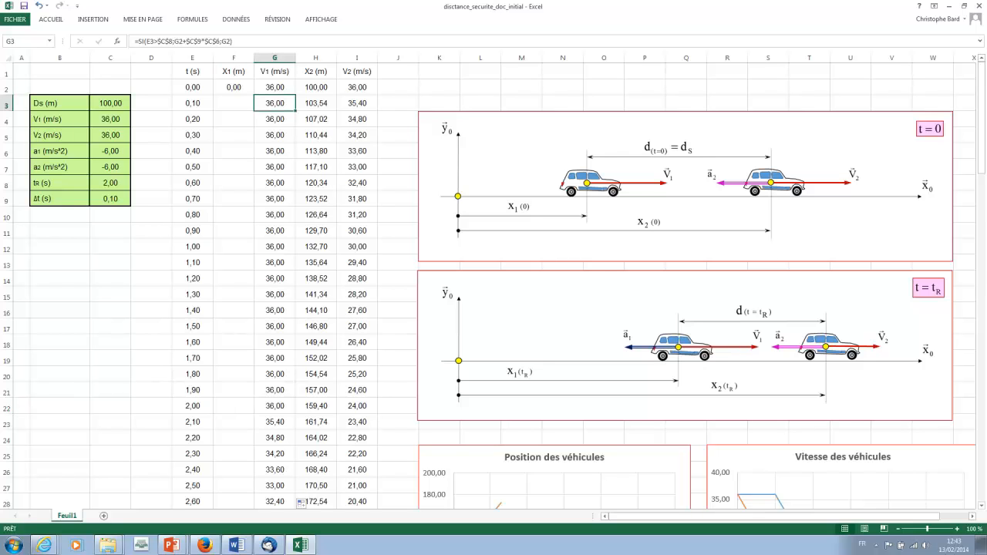
click(138, 41)
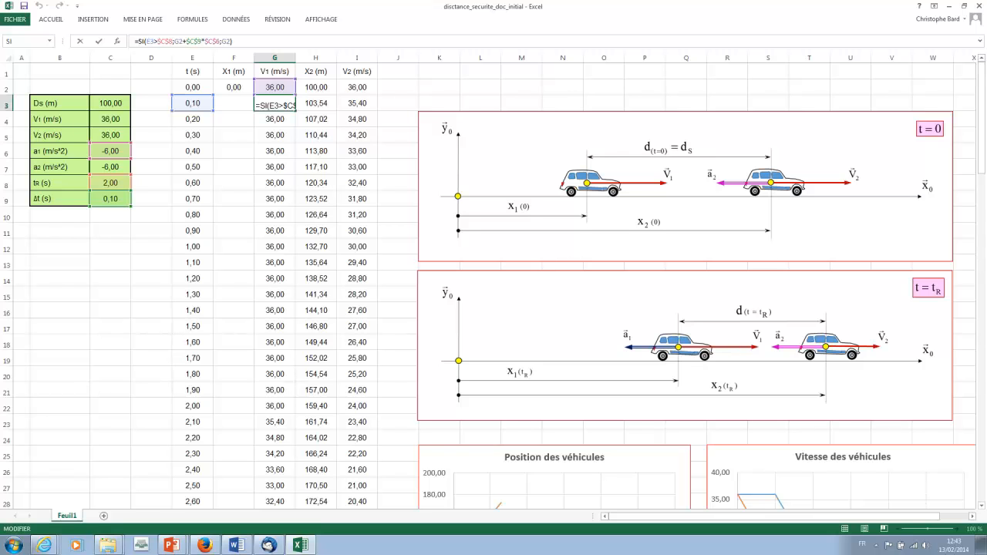
text(Si()
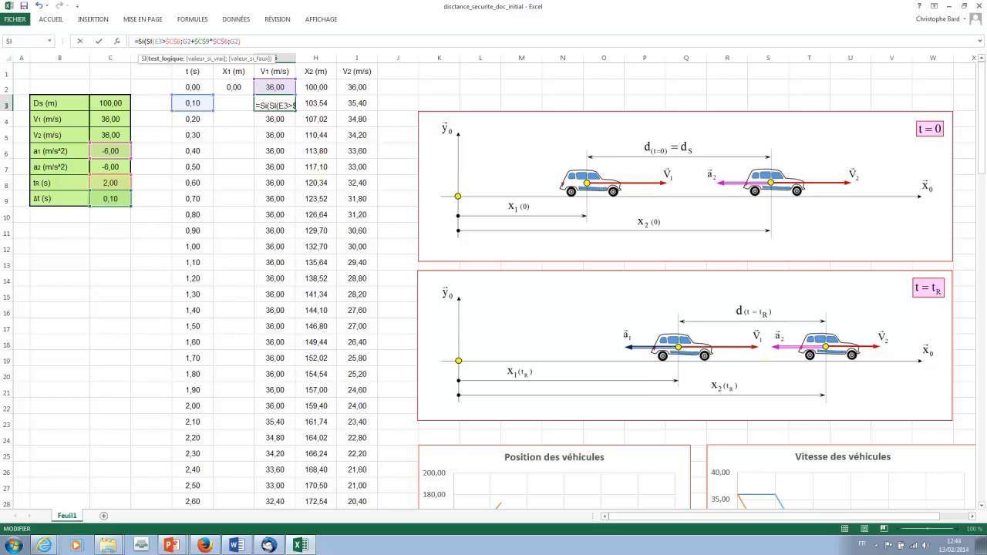
drag(182, 41, 229, 41)
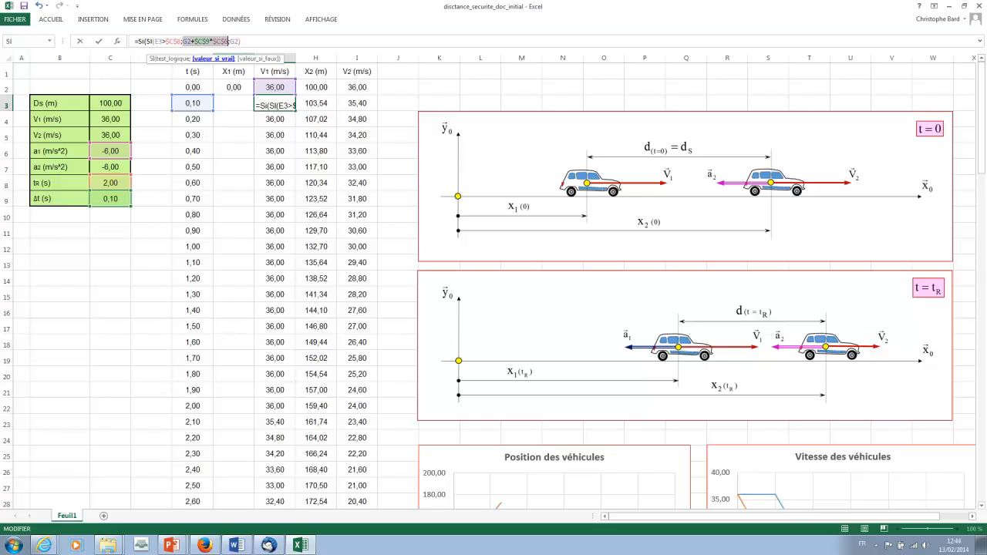
click(144, 40)
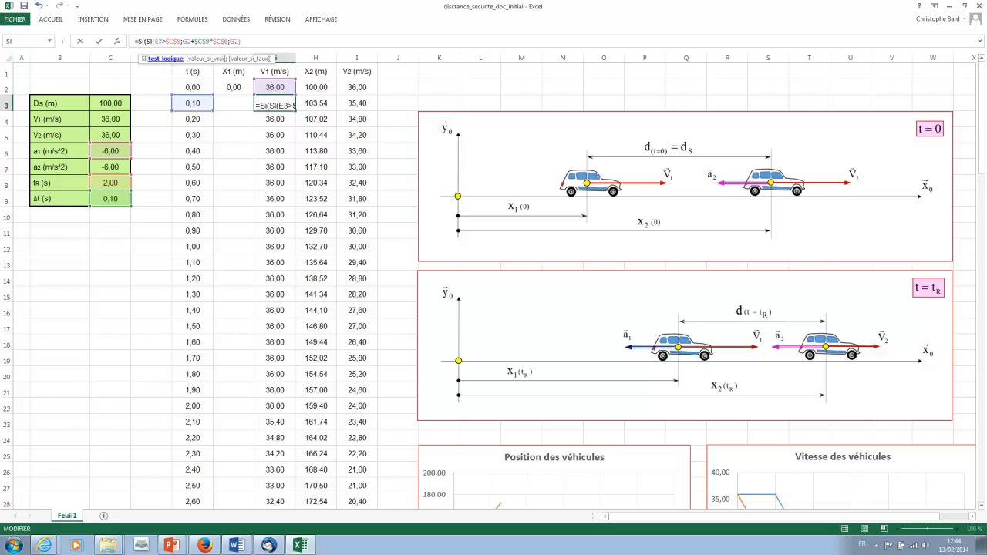
key(ctrl+v)
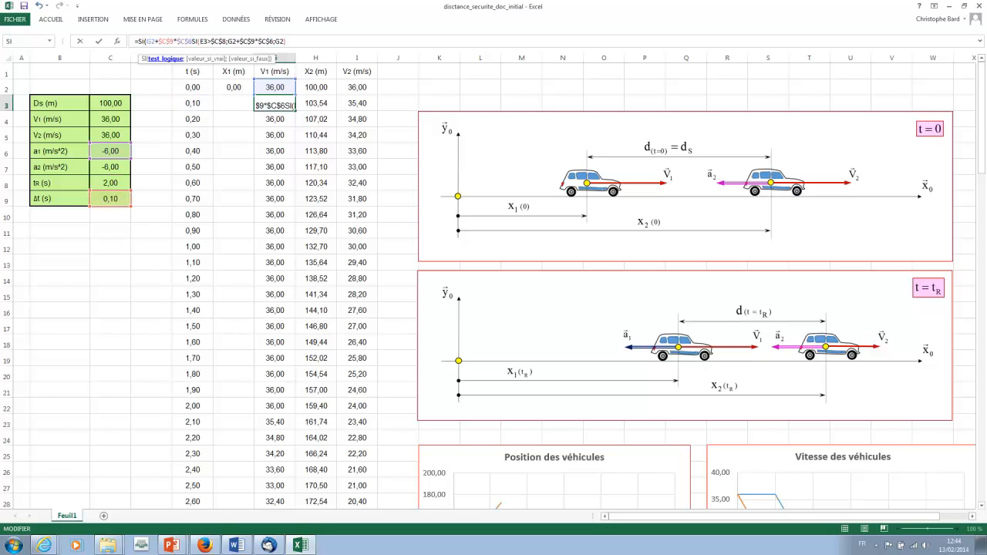
text(>0;)
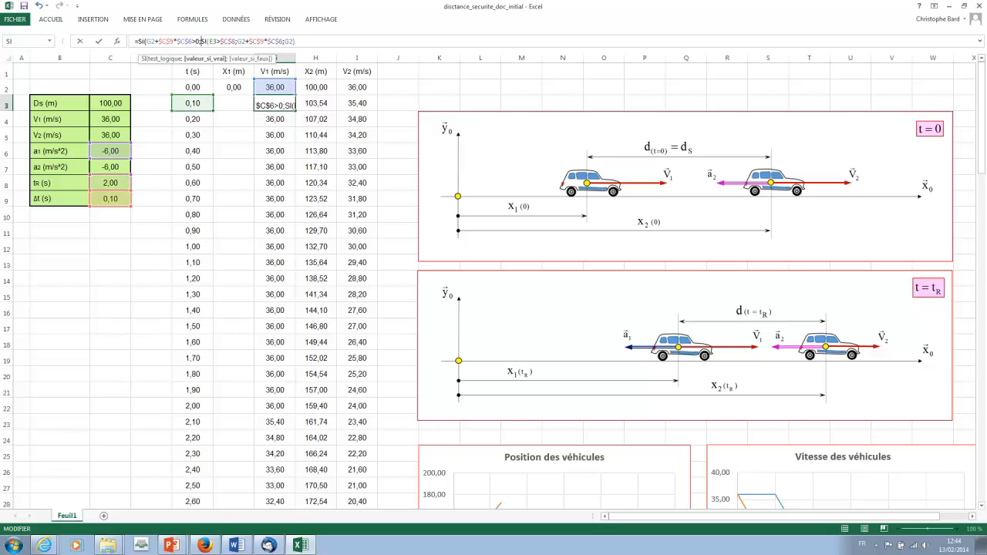
text(;0)
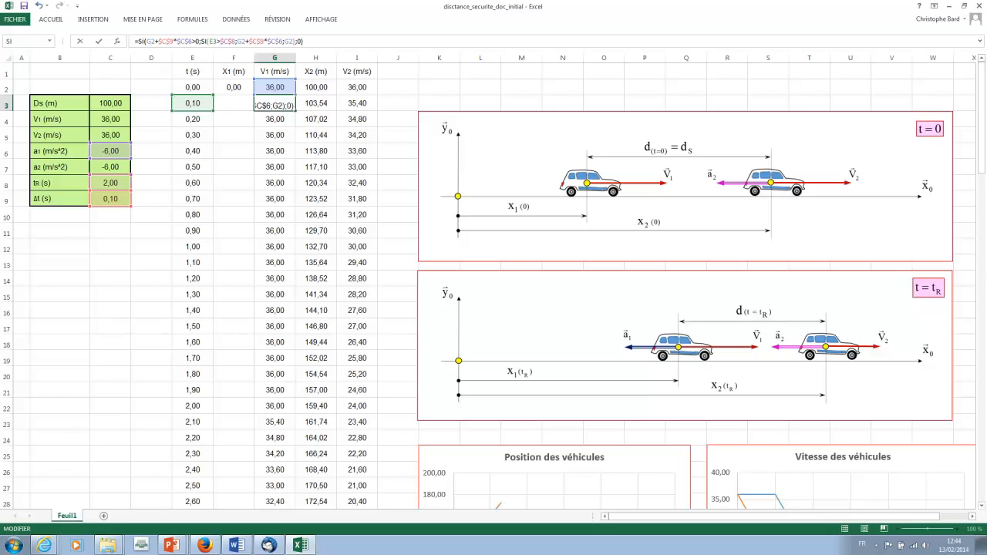
key(Return)
- Copy the nested V1 formula from G3 down through G28
click(274, 103)
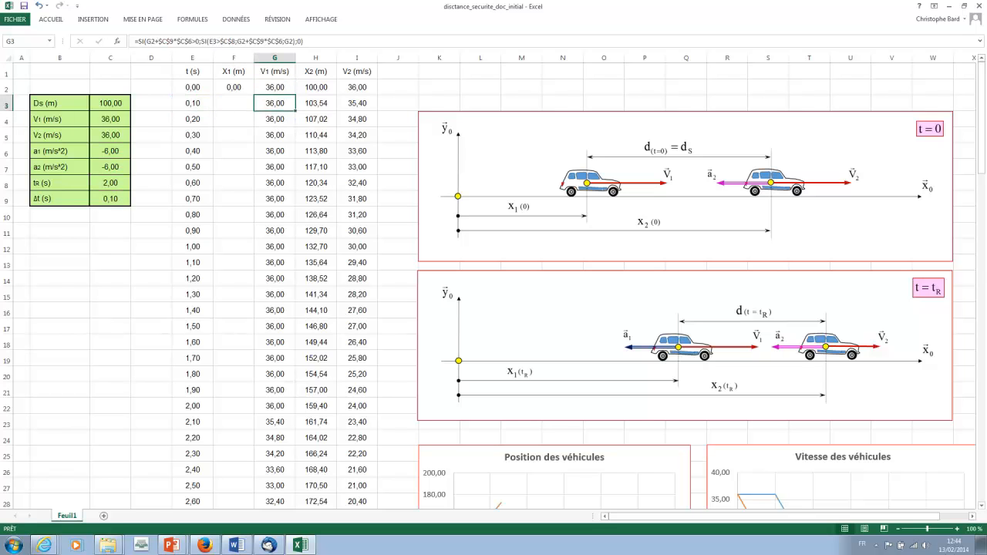
drag(294, 111, 295, 446)
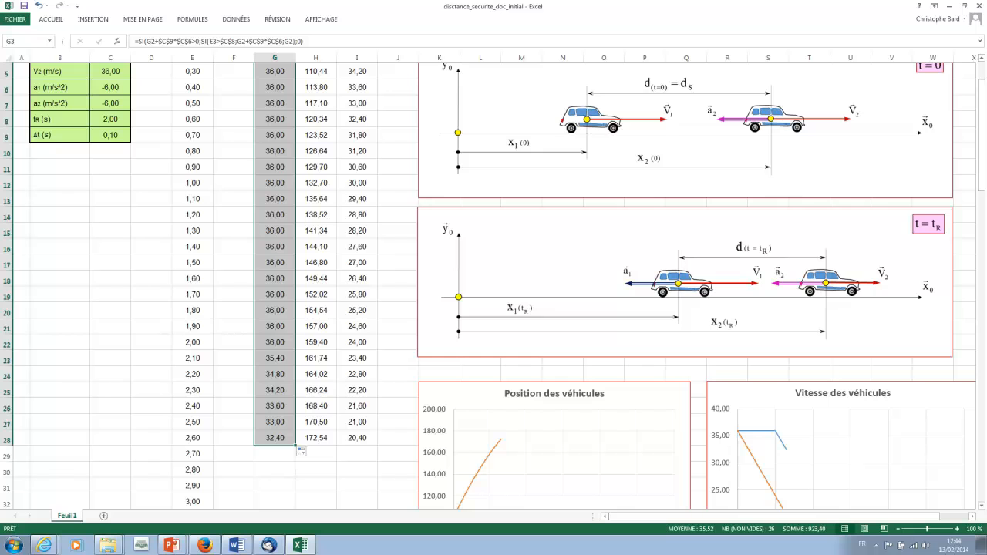
click(234, 438)
scroll(234, 438, up, 2)
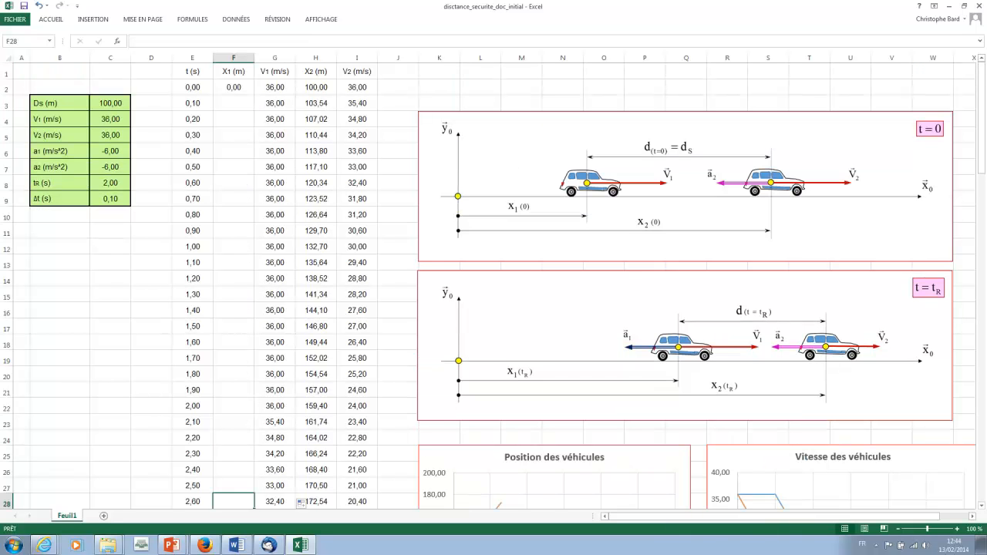
- Test the table with the time step Δt in C9 set to 0,5, and restore it to 0,1
click(111, 199)
text(0,5)
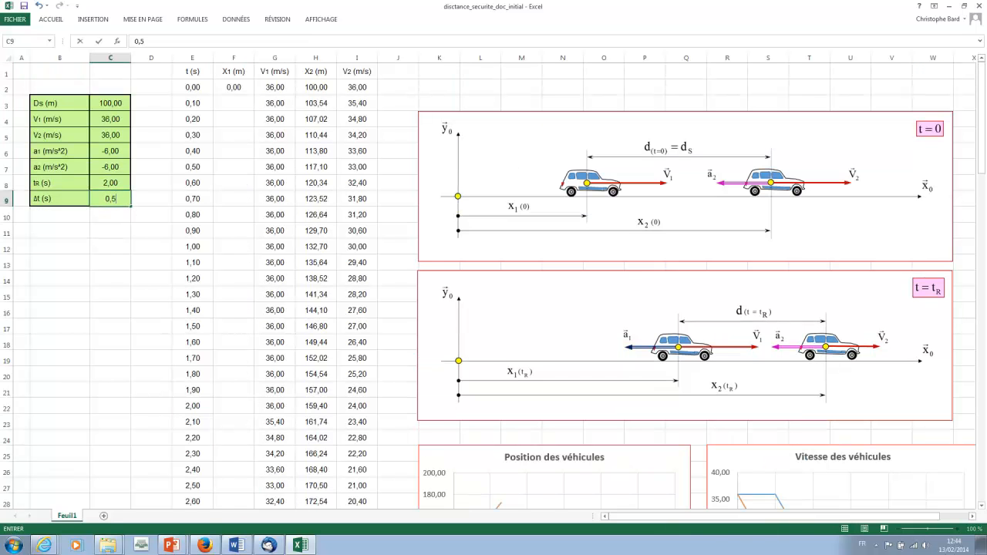
key(Return)
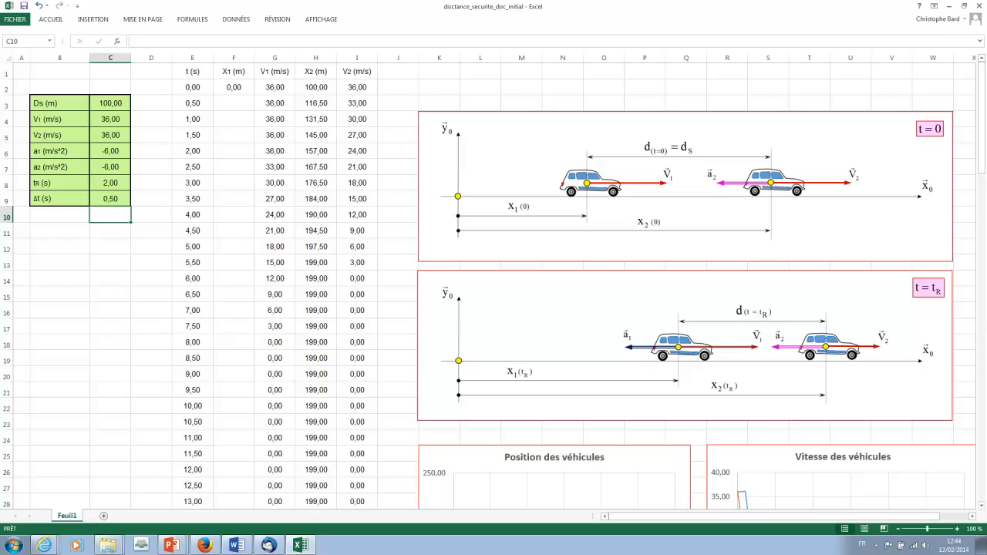
click(111, 199)
text(0,1)
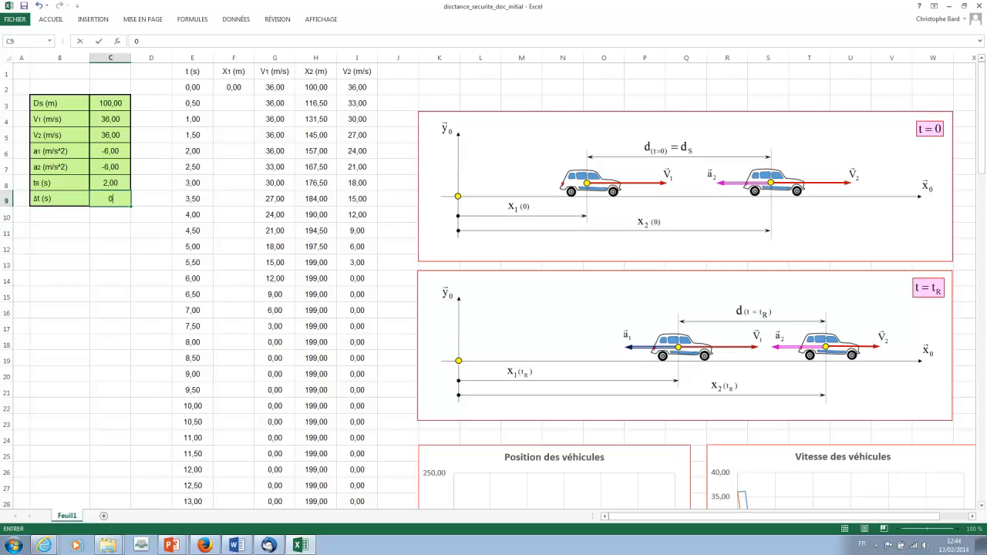
key(Return)
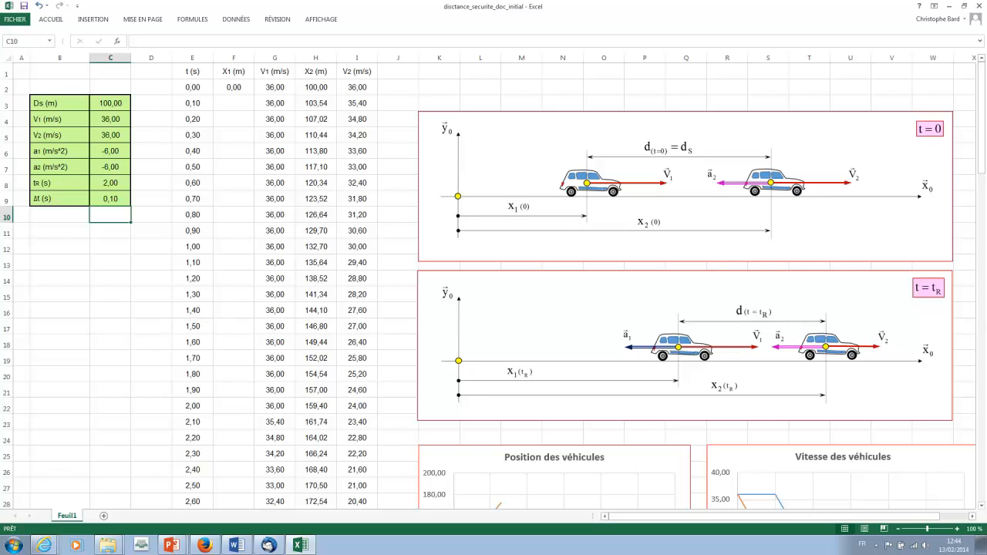
- Enter the X1 position formula =F2+$C$9*G3 in F3, keeping the reference to the time step absolute
click(234, 104)
text(=)
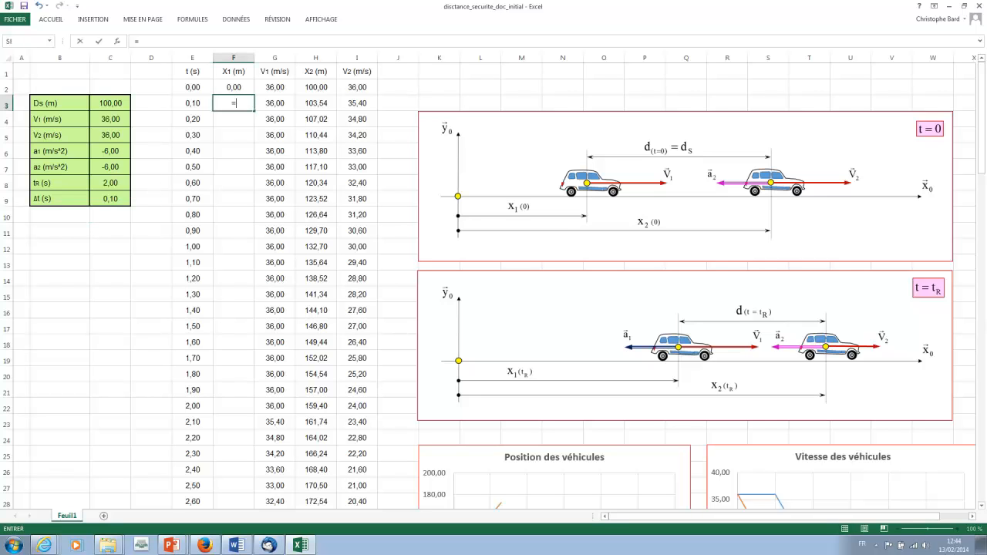
key(Up)
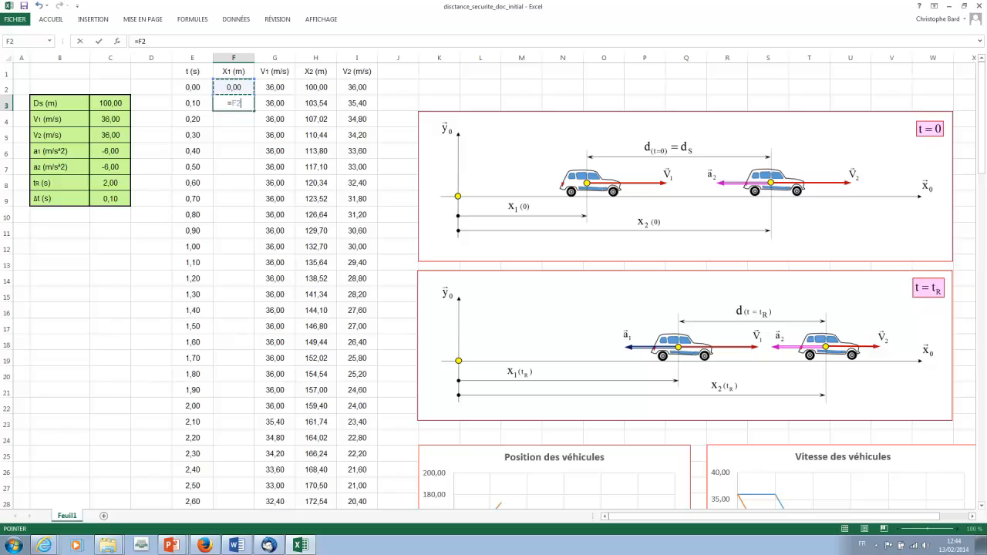
text(+)
click(110, 199)
text(*)
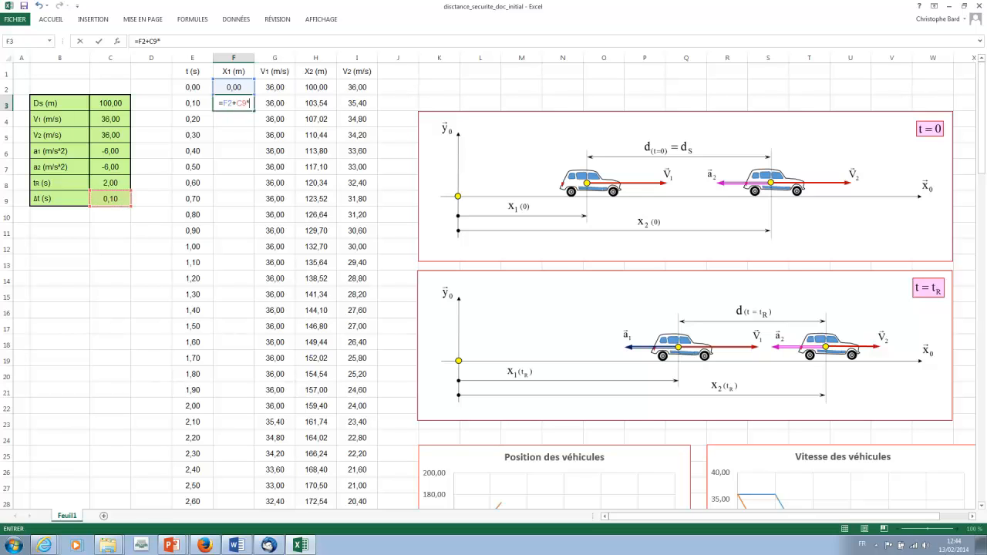
key(Right)
click(139, 41)
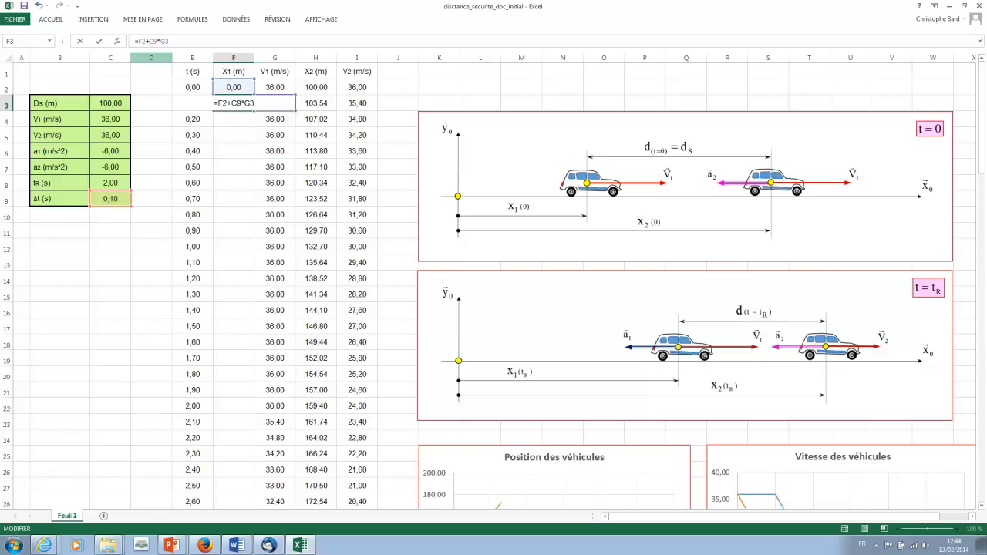
key(F4)
key(Return)
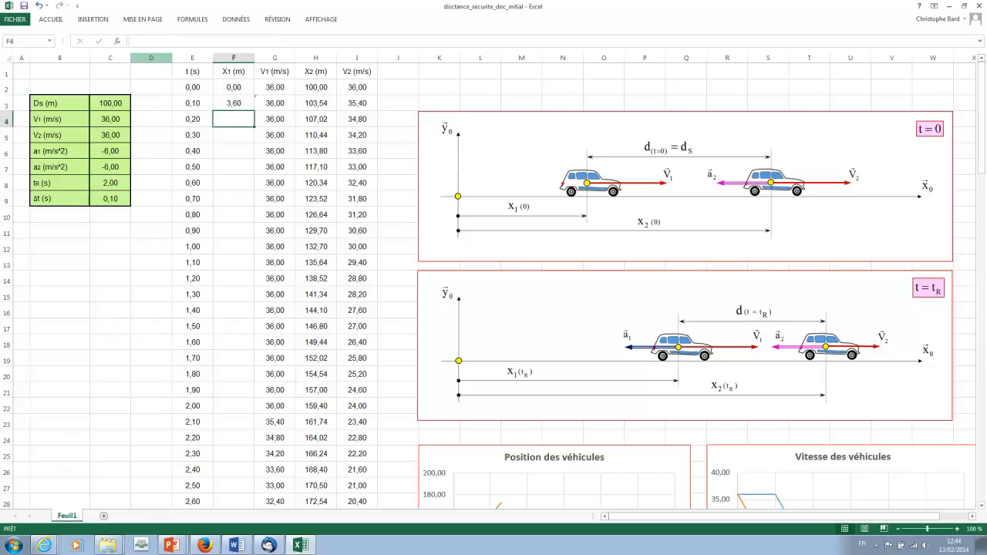
- Fill the X1 formula from F3 down the column to F28
click(234, 104)
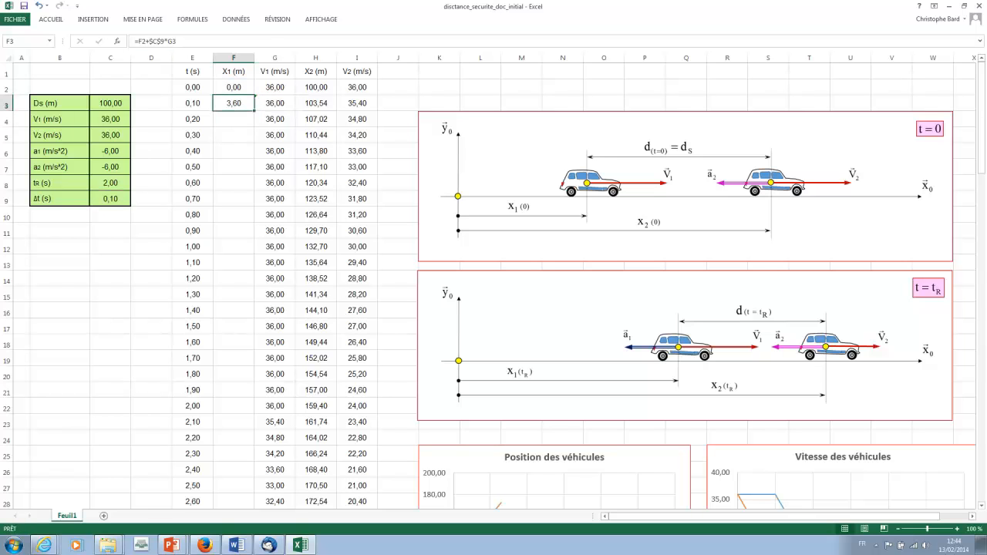
drag(254, 111, 236, 437)
scroll(235, 308, up, 2)
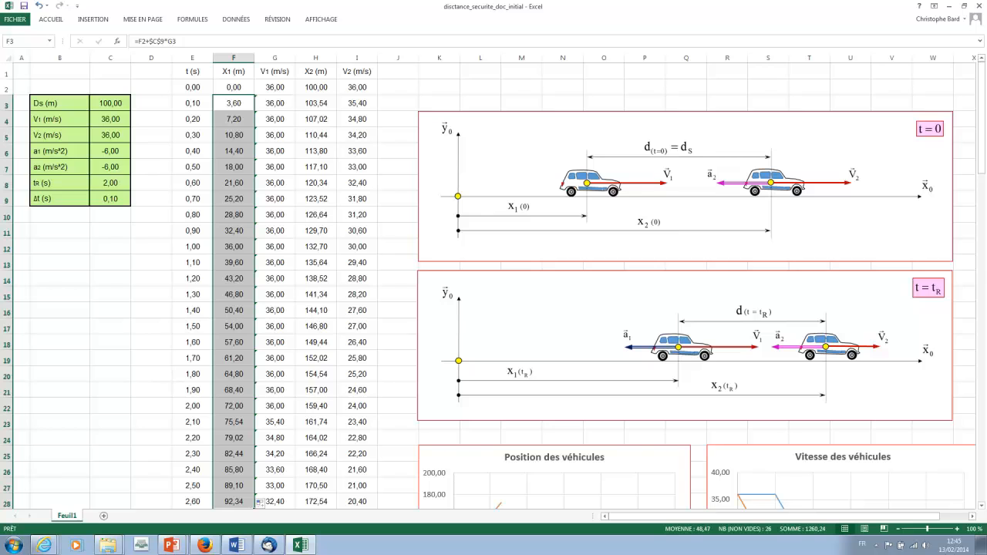
- Extend the position and speed formulas of both vehicles from F28:I28 down to row 45, and inspect the two charts
scroll(494, 285, down, 5)
scroll(494, 286, up, 2)
scroll(493, 285, down, 3)
drag(234, 215, 378, 495)
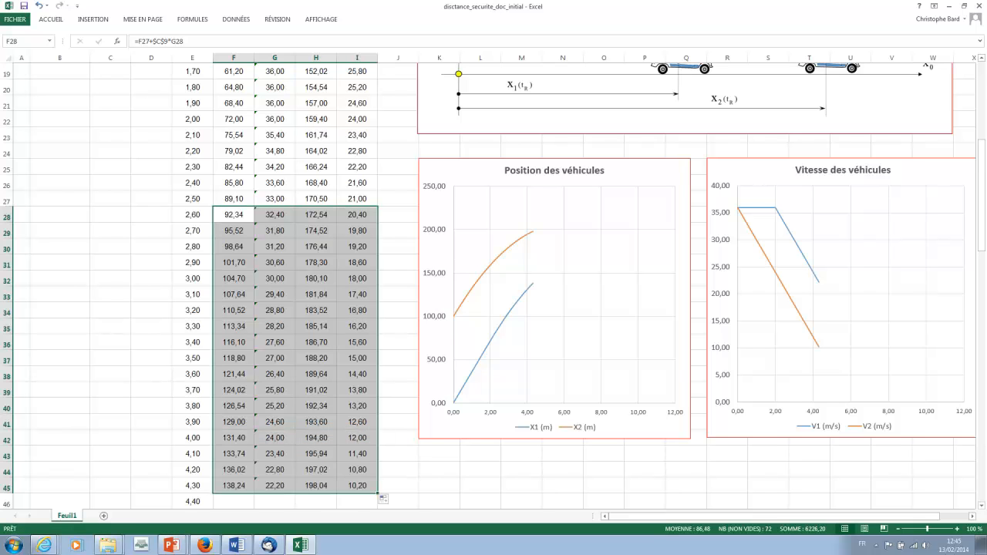
click(440, 486)
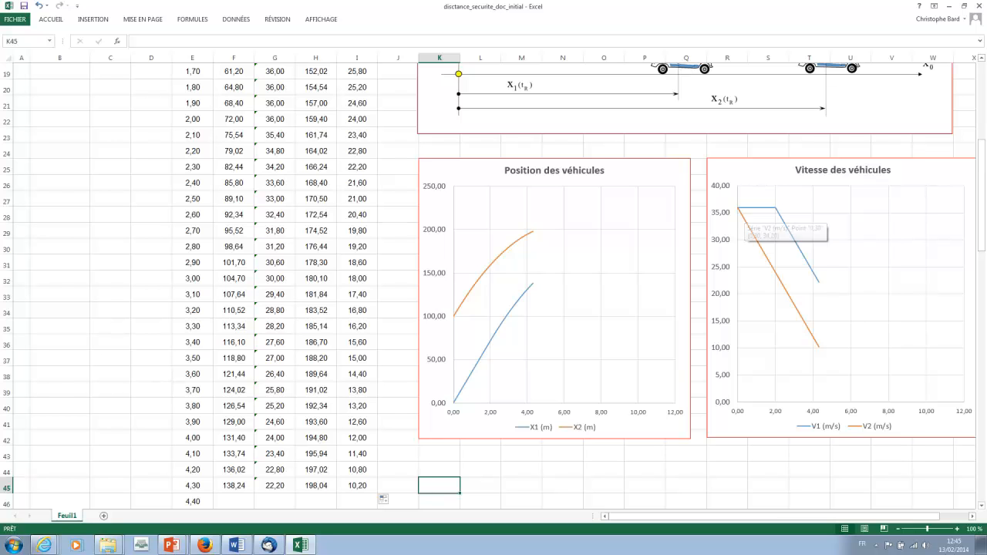
mouse_move(775, 208)
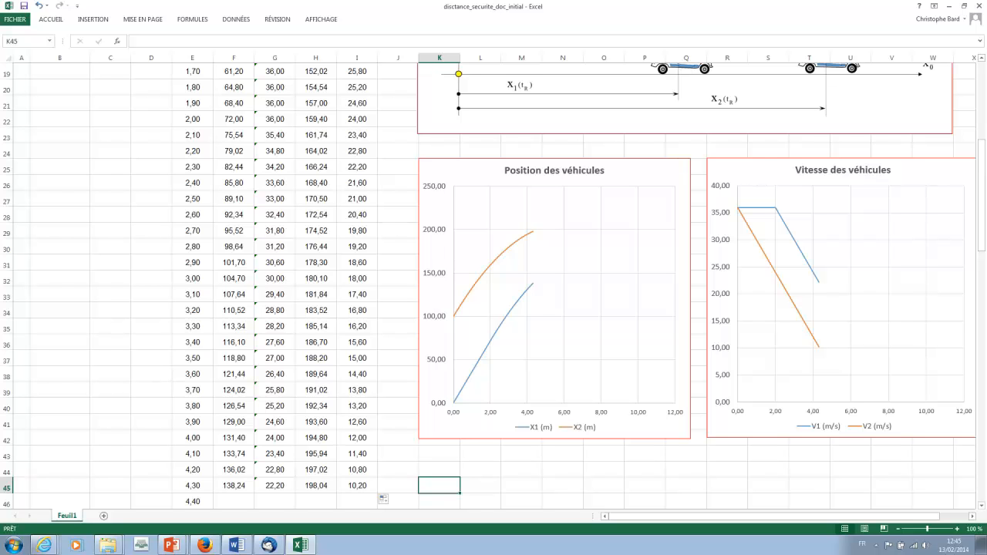
mouse_move(454, 402)
- Extend the formulas in F45:I45 down to row 102, where t reaches 10,00 s, and review the position and speed charts
scroll(494, 285, down, 3)
drag(234, 341, 370, 492)
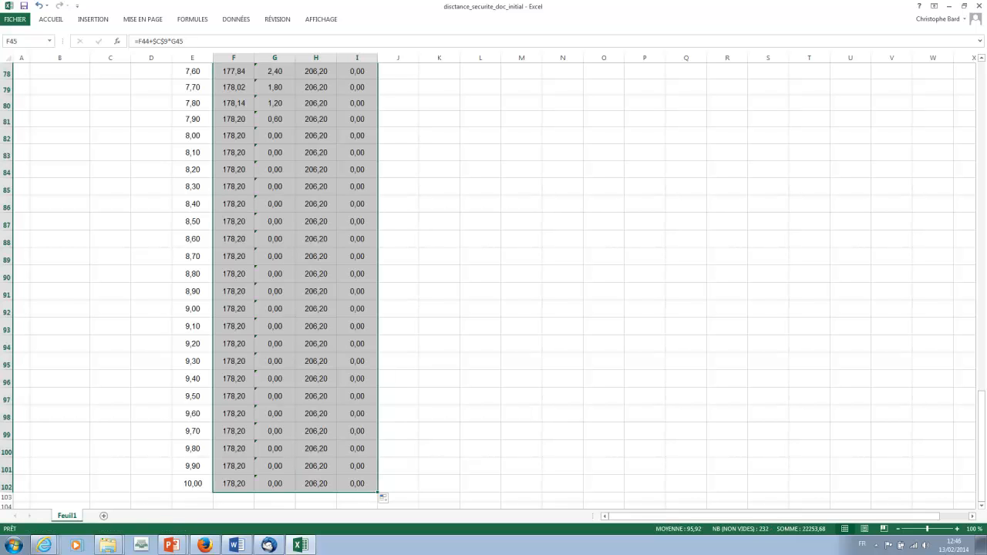
click(398, 484)
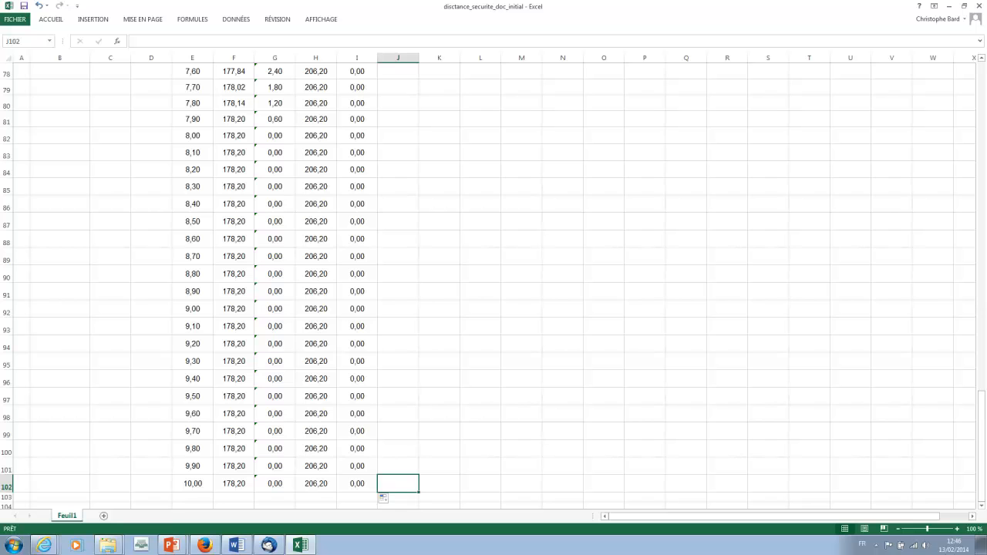
scroll(494, 285, up, 20)
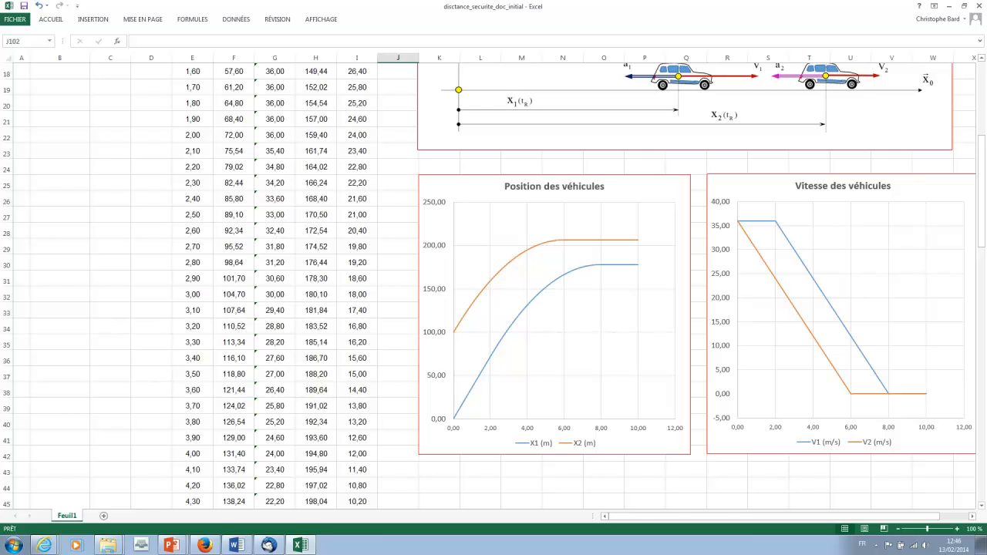
scroll(494, 285, up, 3)
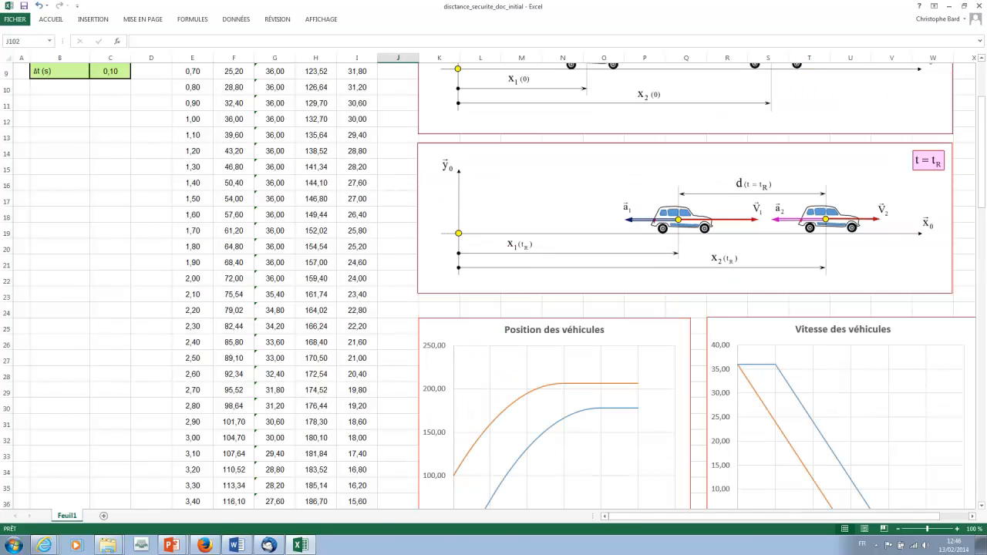
scroll(494, 286, up, 3)
scroll(494, 285, down, 7)
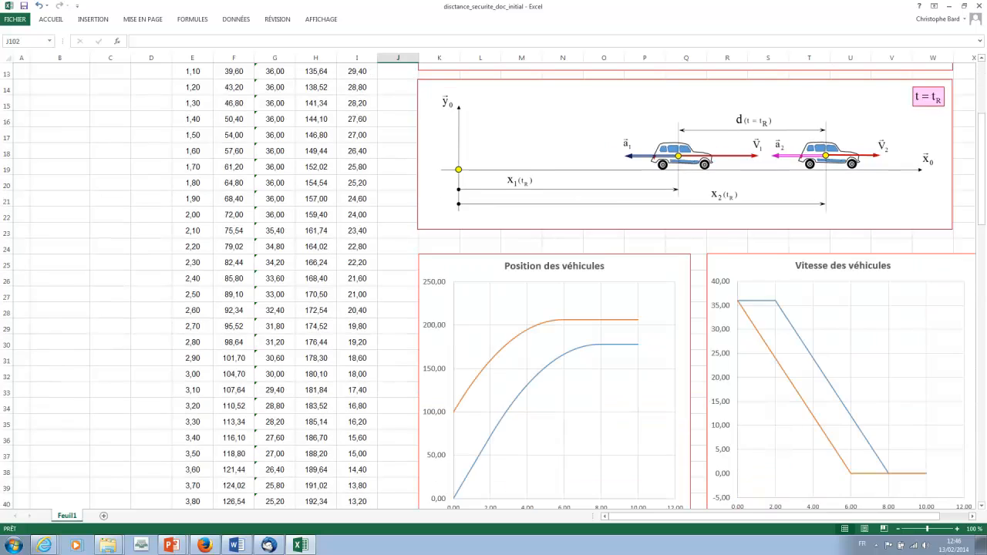
scroll(494, 285, up, 7)
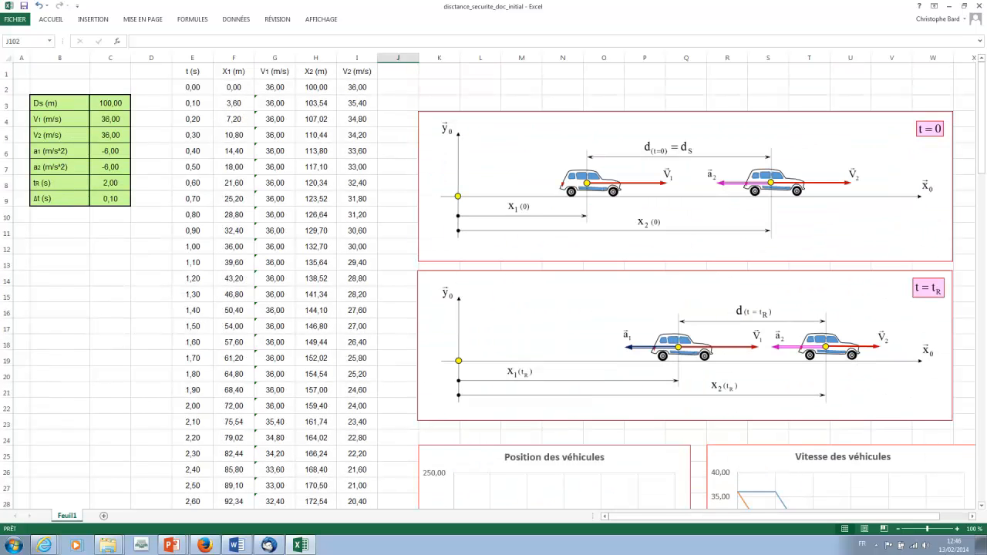
- Test the charts with the reaction time tR in C8 set to 1, and restore it to 2
click(111, 184)
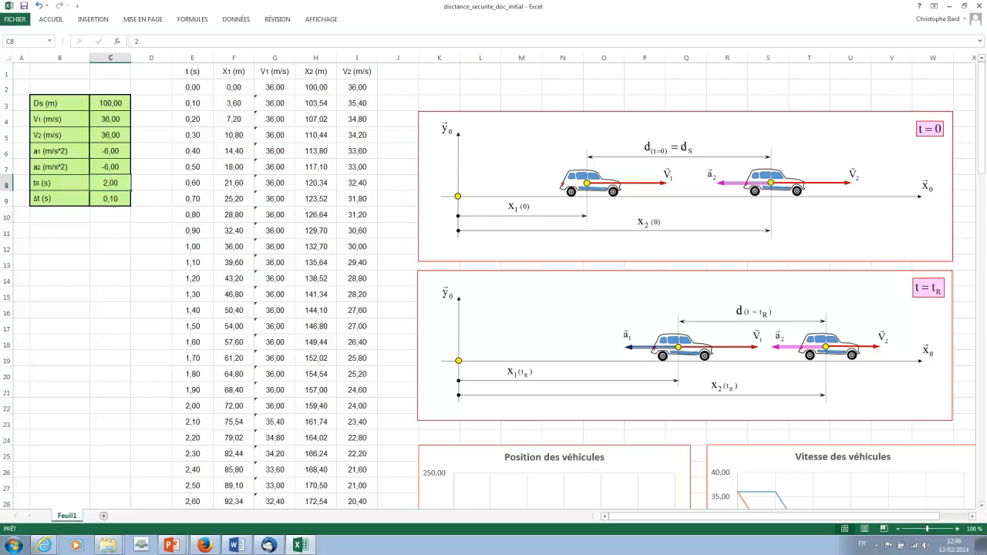
text(1)
key(Return)
scroll(494, 285, down, 4)
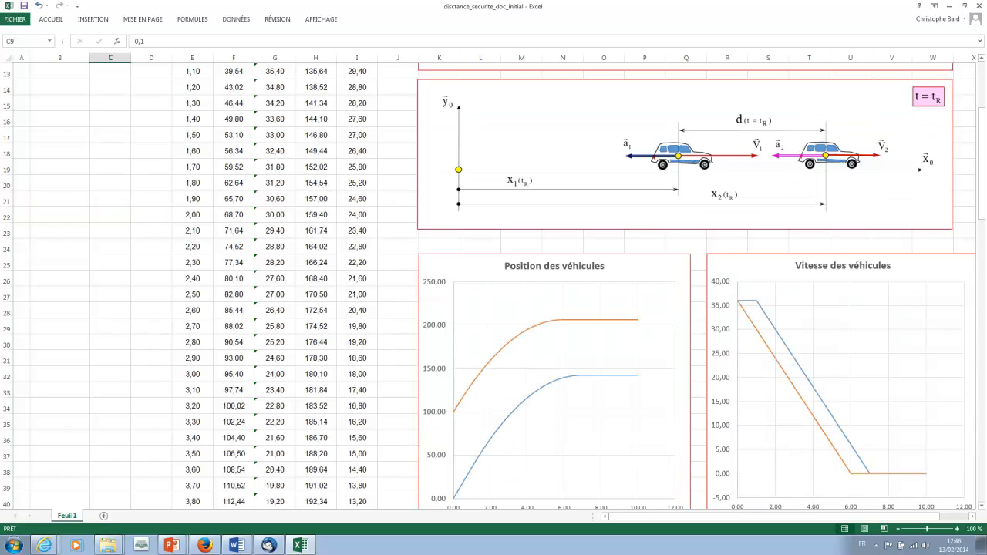
scroll(494, 285, down, 1)
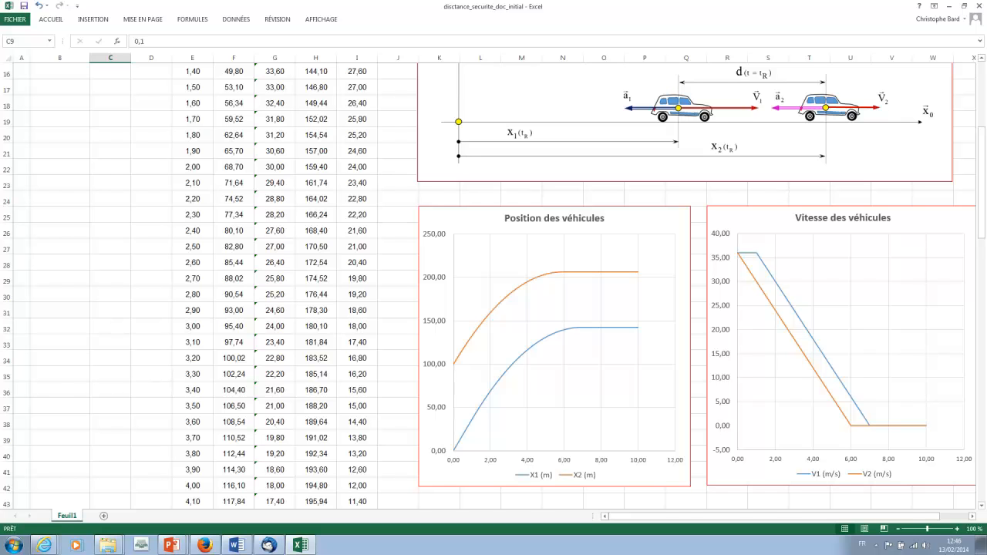
scroll(494, 285, up, 1)
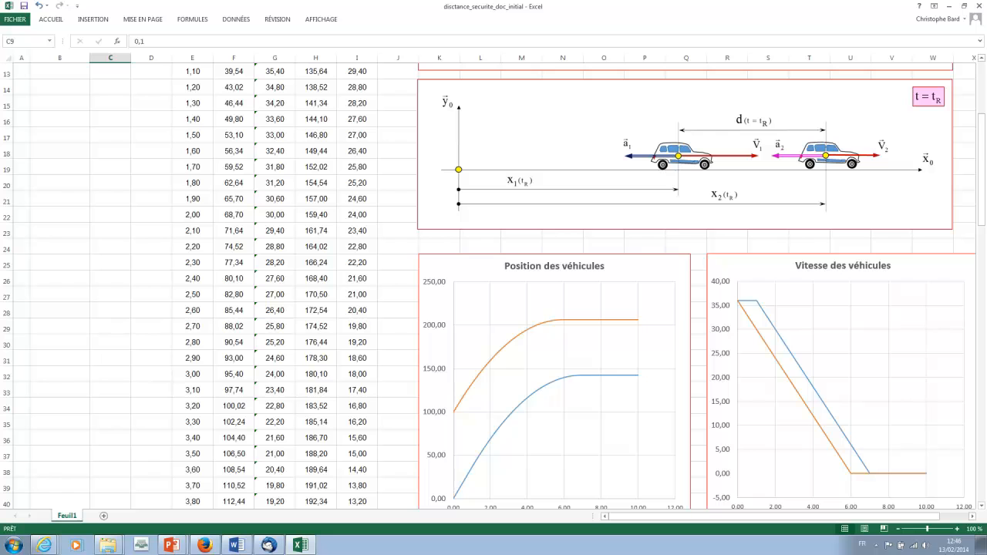
scroll(494, 286, up, 4)
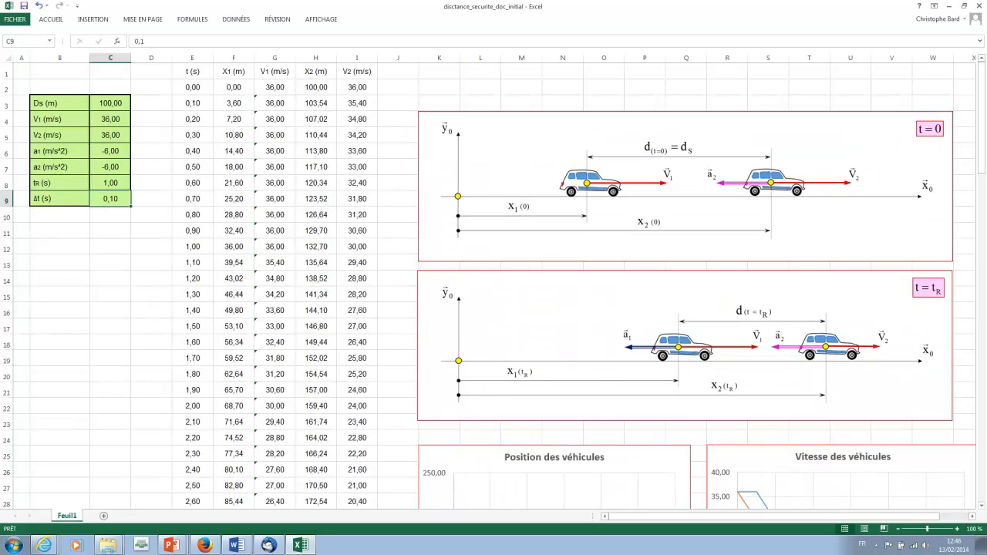
click(110, 183)
text(2)
key(Return)
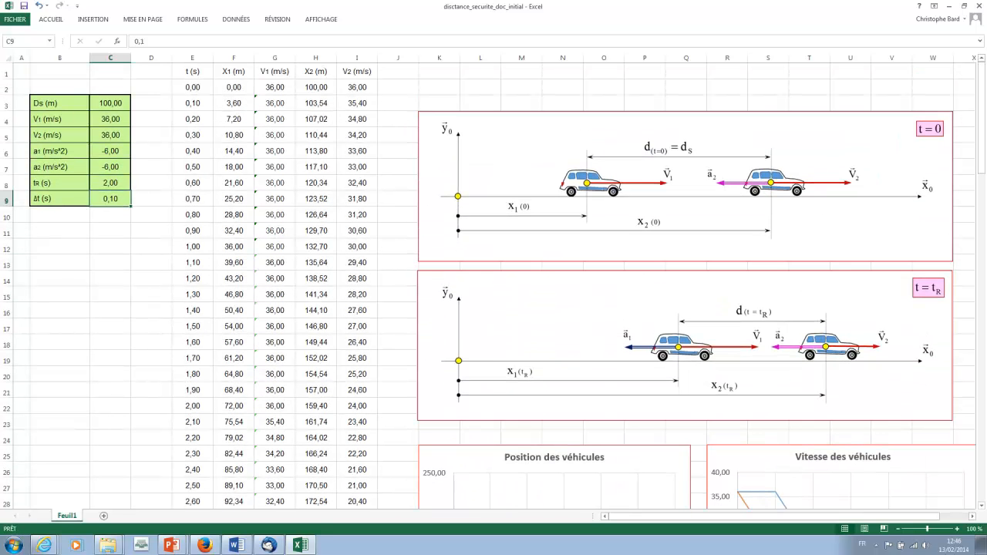
- Set the first vehicle's acceleration a1 in C6 to -4,5 and examine the position and speed charts
click(111, 151)
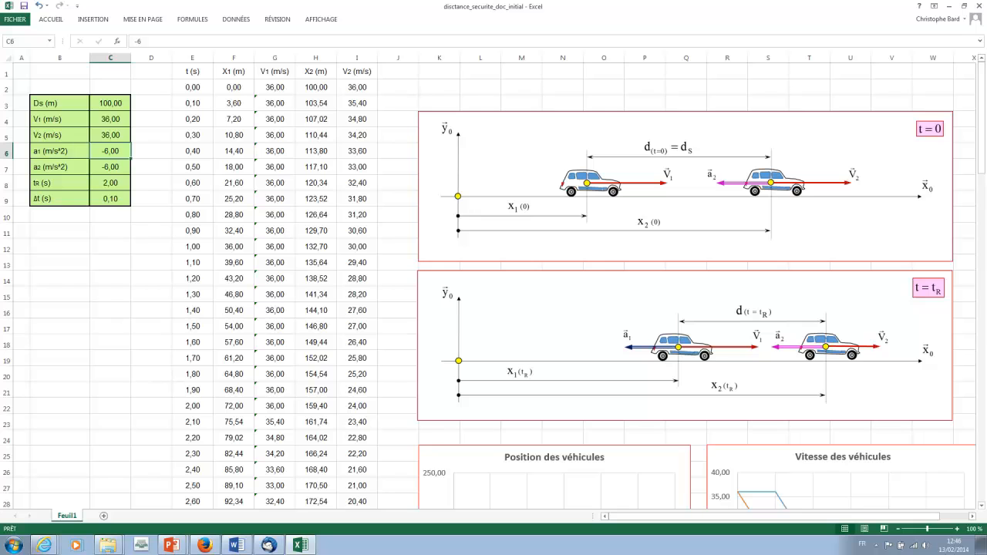
text(-4,5)
key(Return)
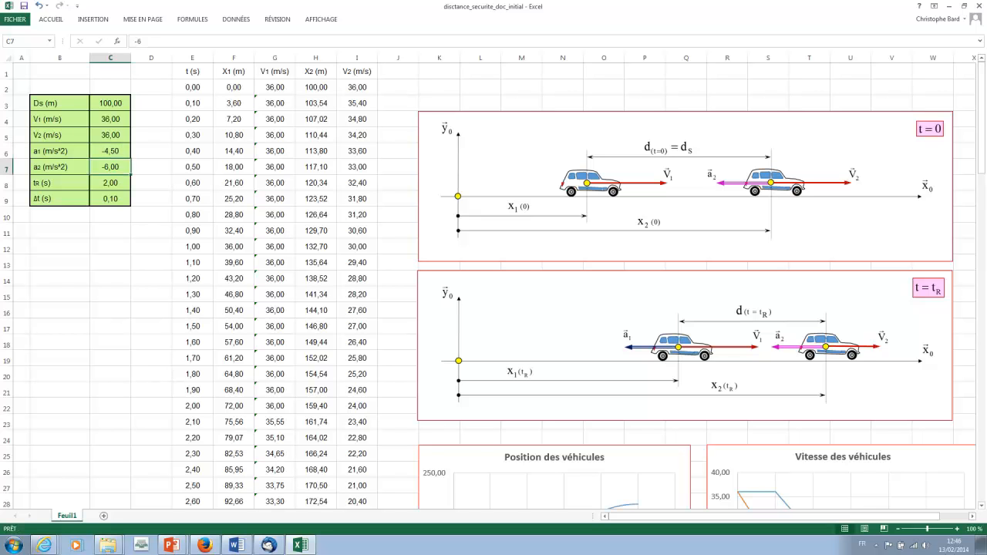
scroll(494, 286, down, 6)
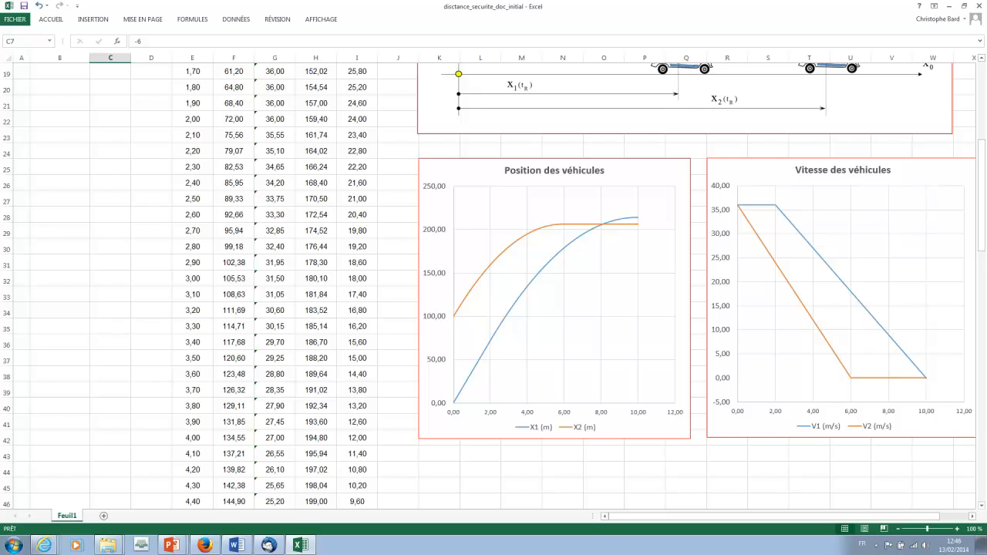
scroll(493, 286, up, 6)
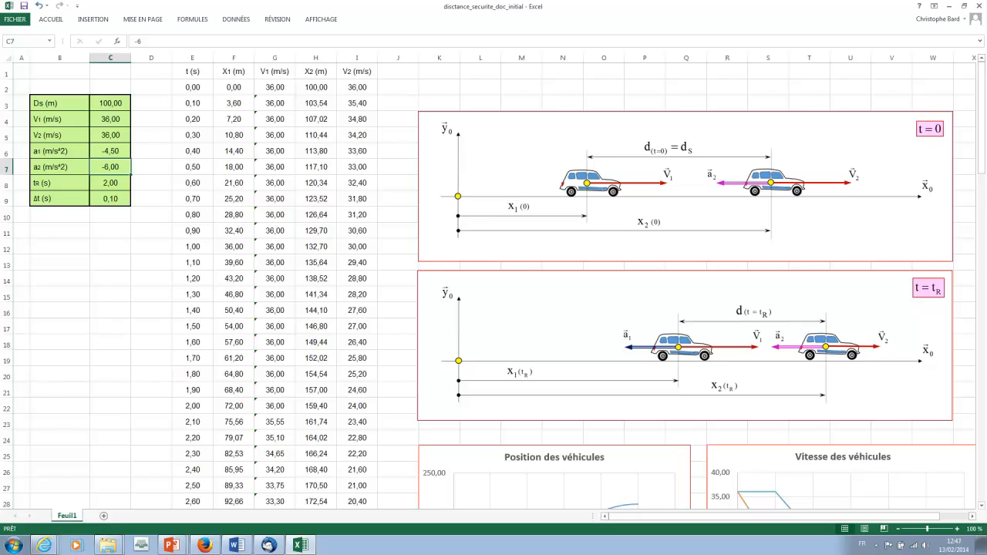
- Set the safety distance Ds in C3 to 150 and examine the position and speed charts
click(110, 103)
text(150)
key(Return)
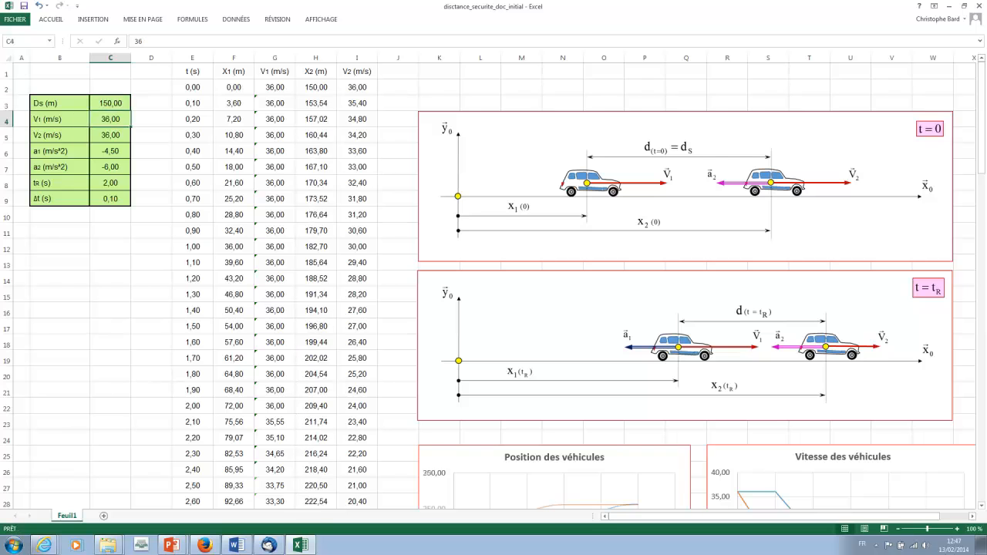
scroll(493, 285, down, 4)
scroll(493, 286, down, 2)
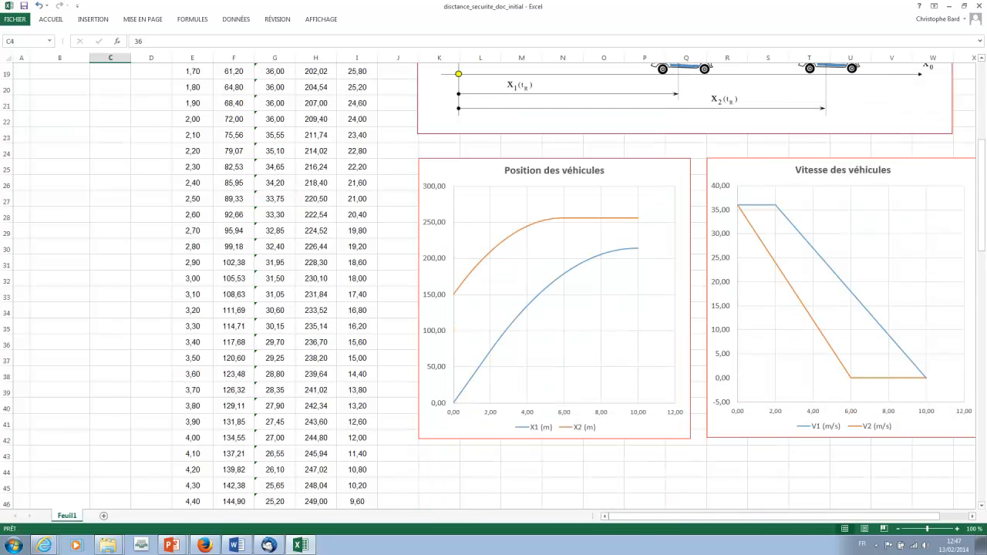
scroll(494, 285, down, 1)
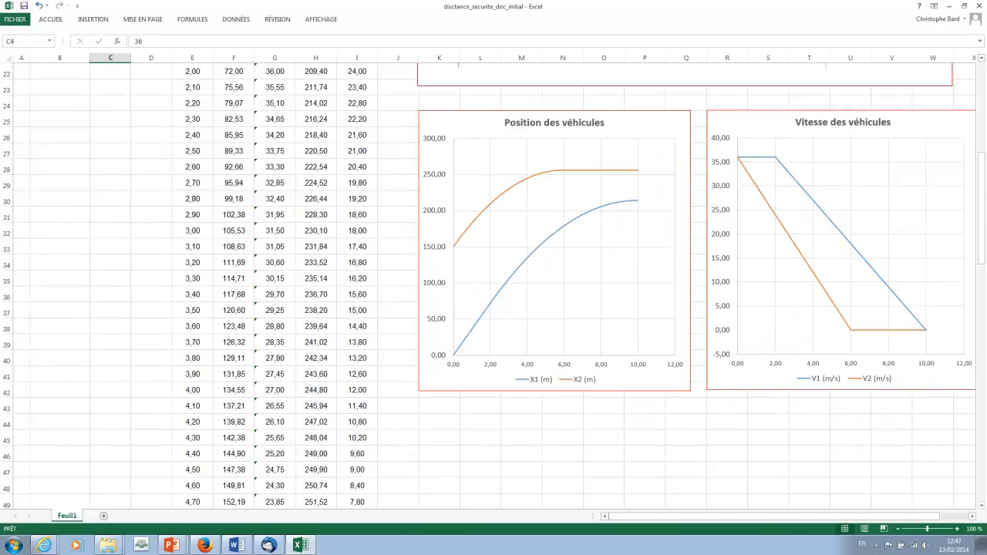
- Extend the time, position and speed formulas from E102:I102 down to row 113, and return to the start of the table
scroll(494, 286, down, 15)
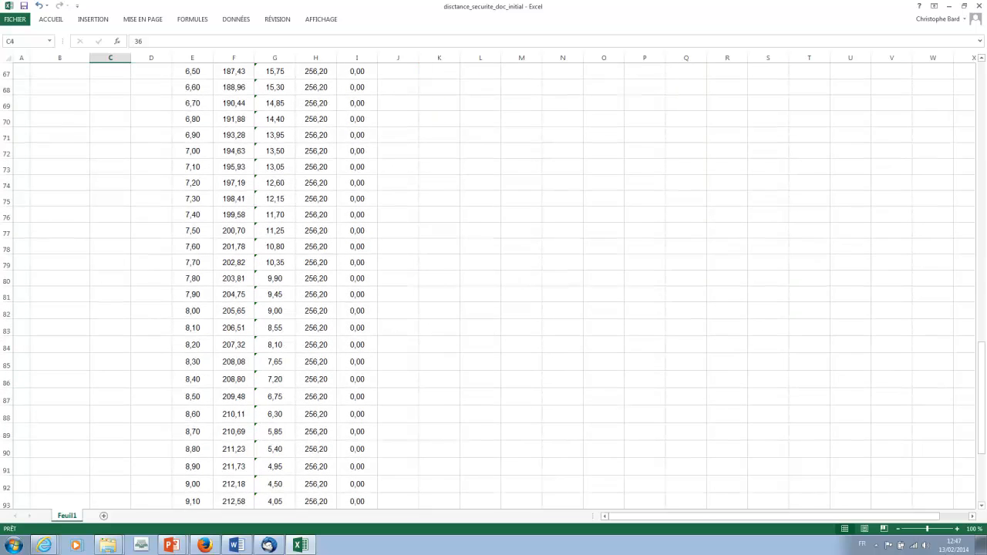
scroll(494, 286, down, 6)
drag(193, 369, 378, 485)
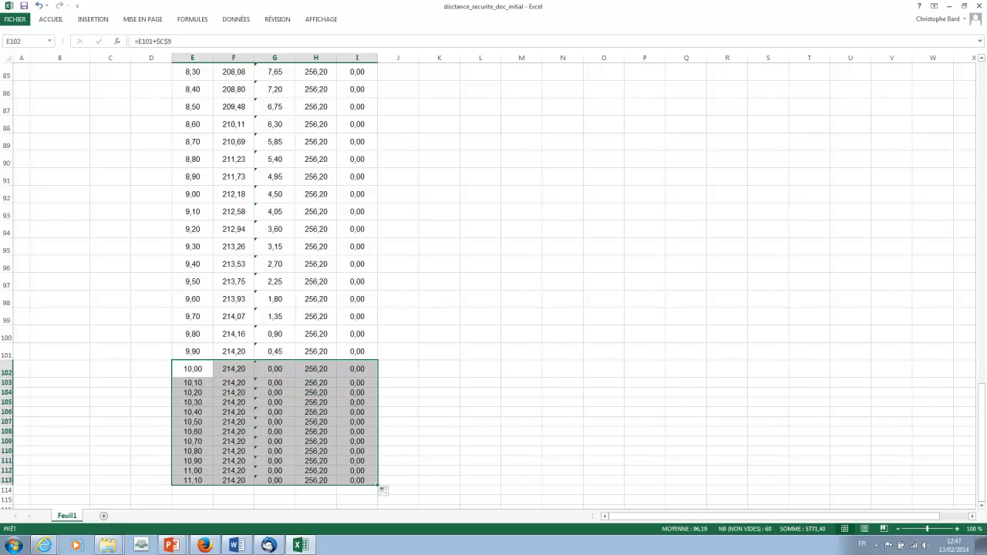
scroll(493, 285, up, 18)
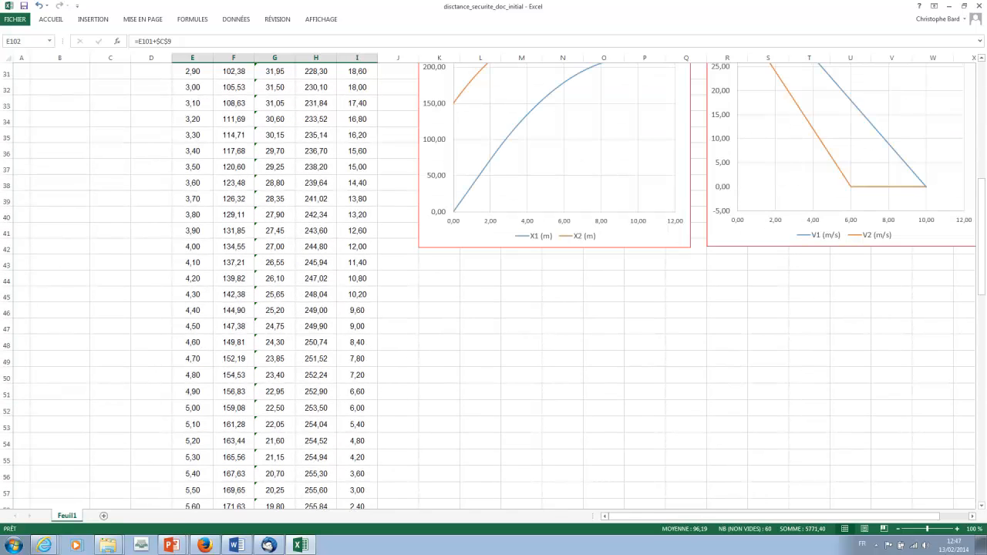
scroll(493, 285, down, 18)
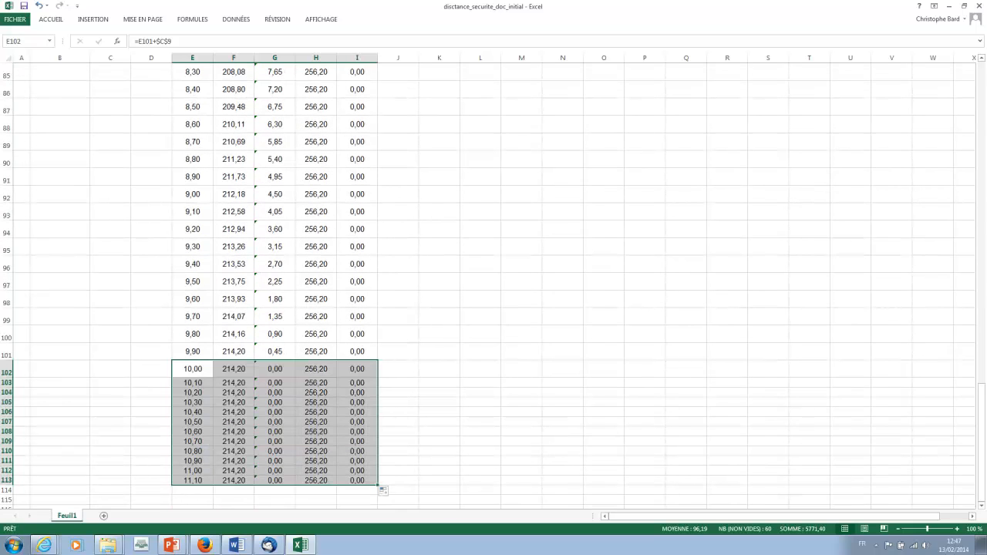
click(480, 432)
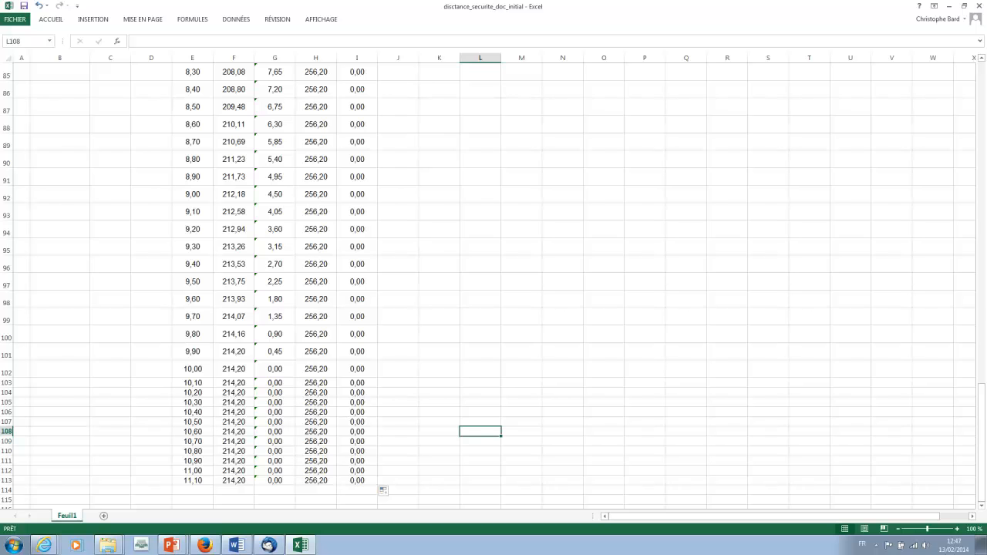
scroll(494, 285, up, 20)
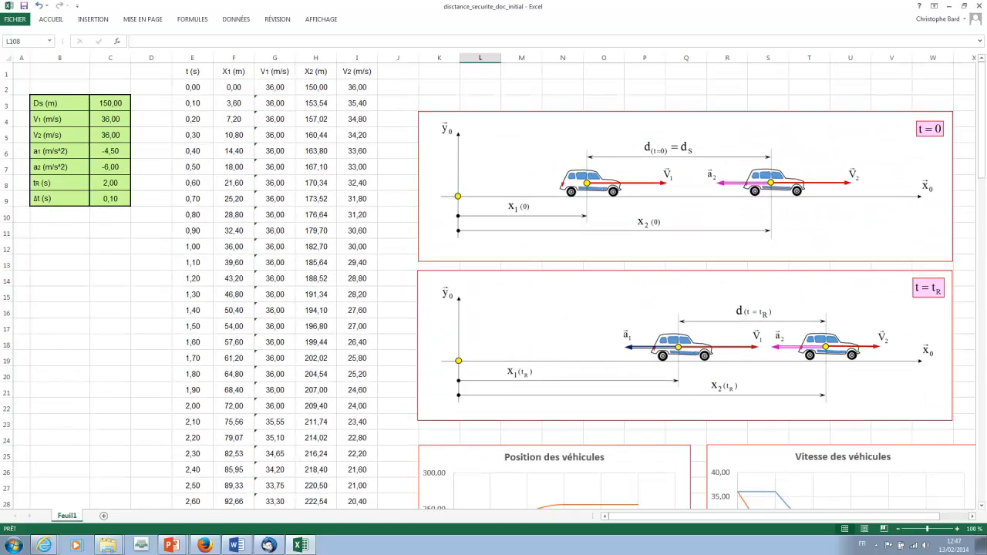
scroll(493, 286, down, 3)
scroll(494, 286, up, 1)
scroll(494, 286, up, 3)
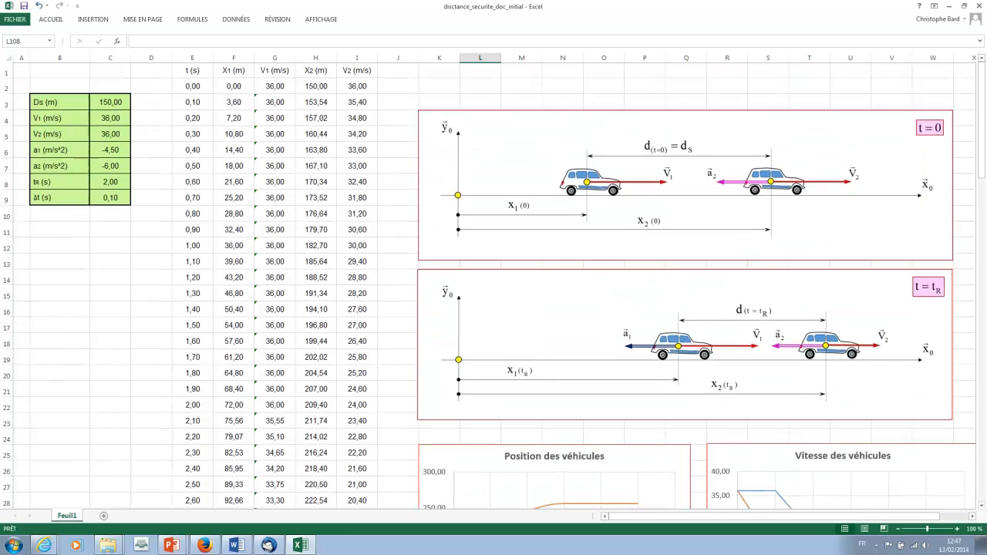